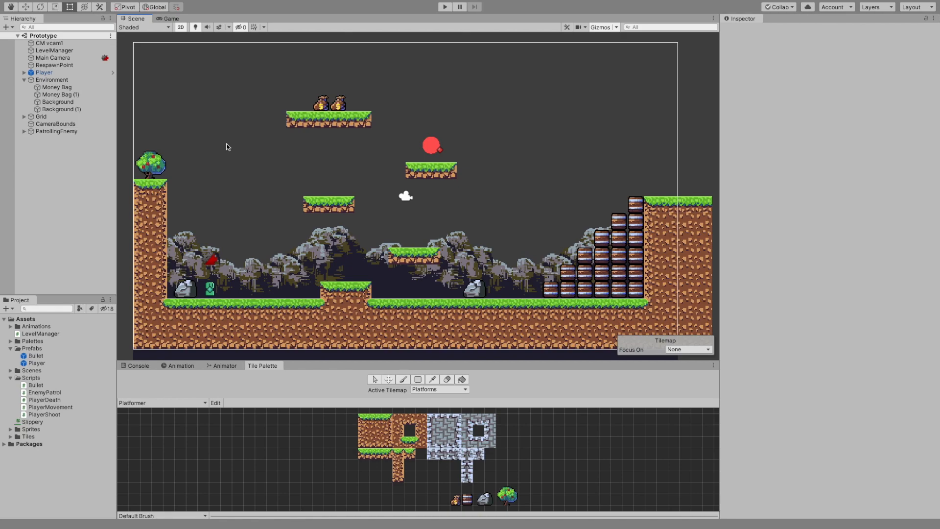
pyautogui.click(73, 87)
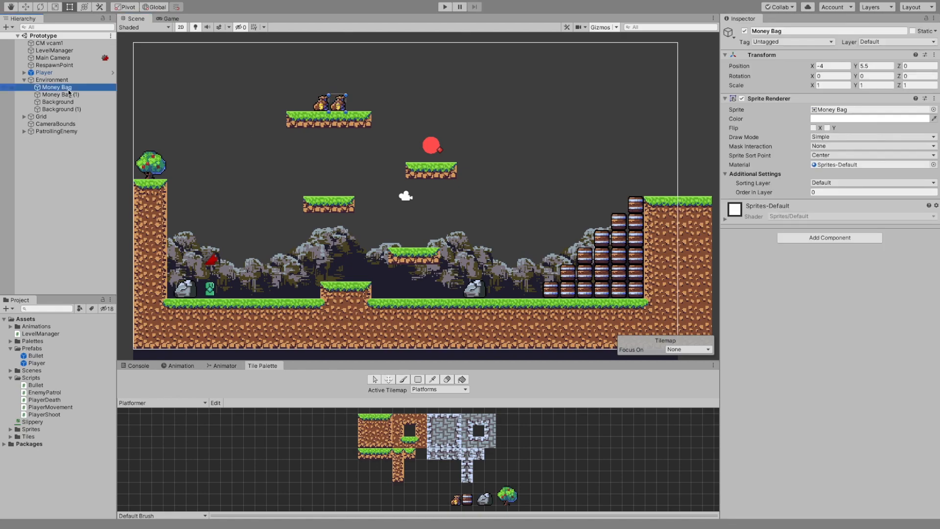
pyautogui.moveTo(336, 108)
pyautogui.mouseDown()
pyautogui.moveTo(359, 109)
pyautogui.moveTo(447, 158)
pyautogui.moveTo(657, 196)
pyautogui.moveTo(328, 106)
pyautogui.mouseUp()
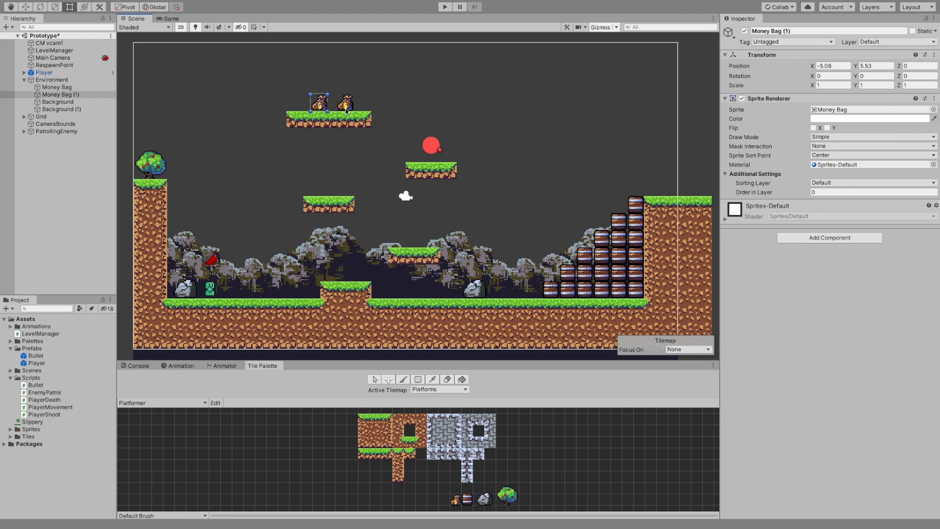
pyautogui.click(346, 105)
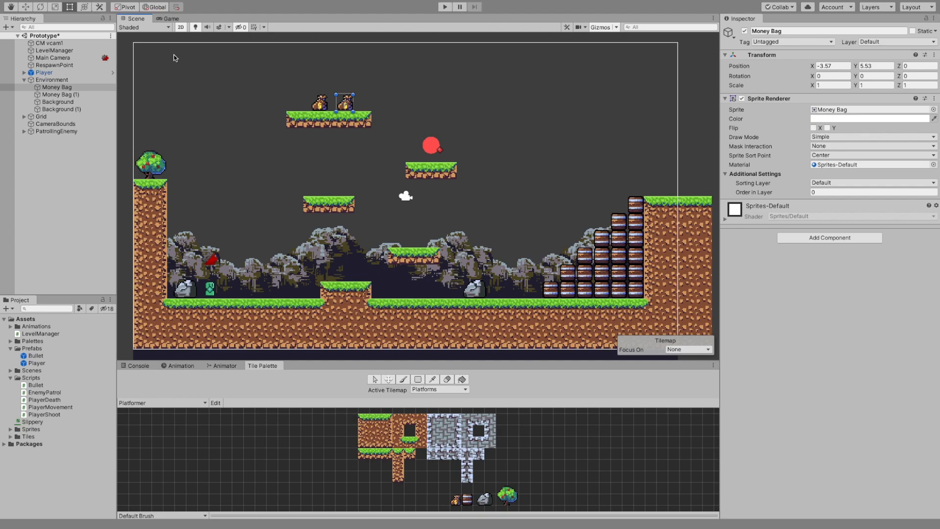
pyautogui.hotkey('ctrl', 'z')
pyautogui.hotkey('ctrl', 'z')
pyautogui.hotkey('ctrl', 'z')
pyautogui.hotkey('ctrl', 'z')
pyautogui.hotkey('ctrl', 'z')
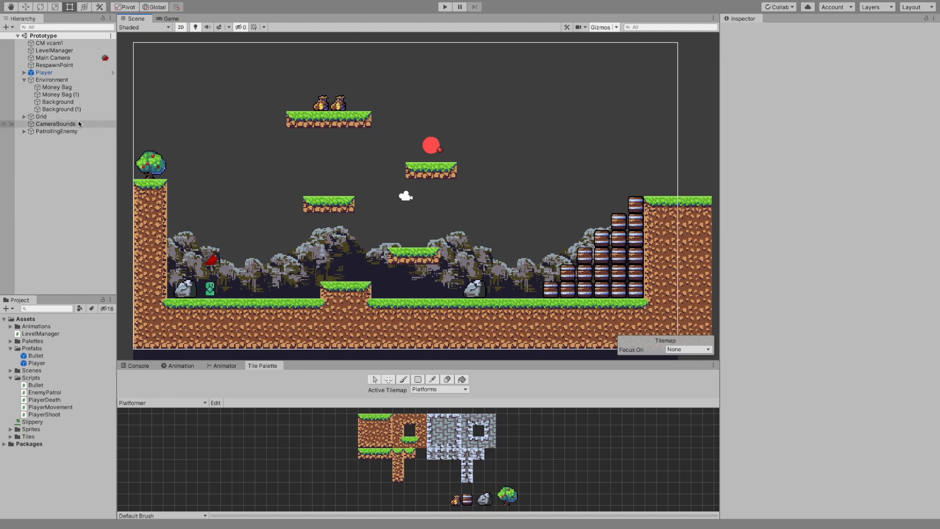
# Select the LevelManager object in the scene to show its components.
pyautogui.click(58, 52)
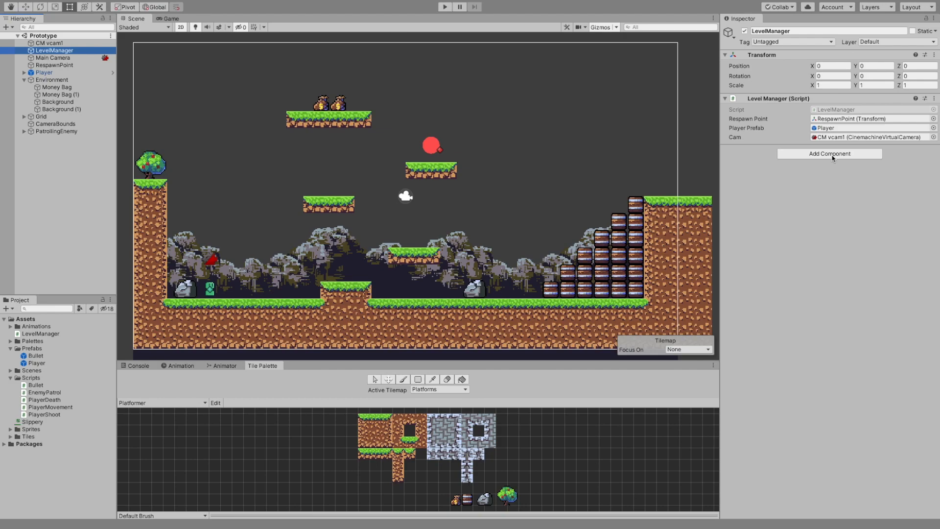
pyautogui.click(832, 155)
pyautogui.click(822, 168)
pyautogui.press('BackSpace')
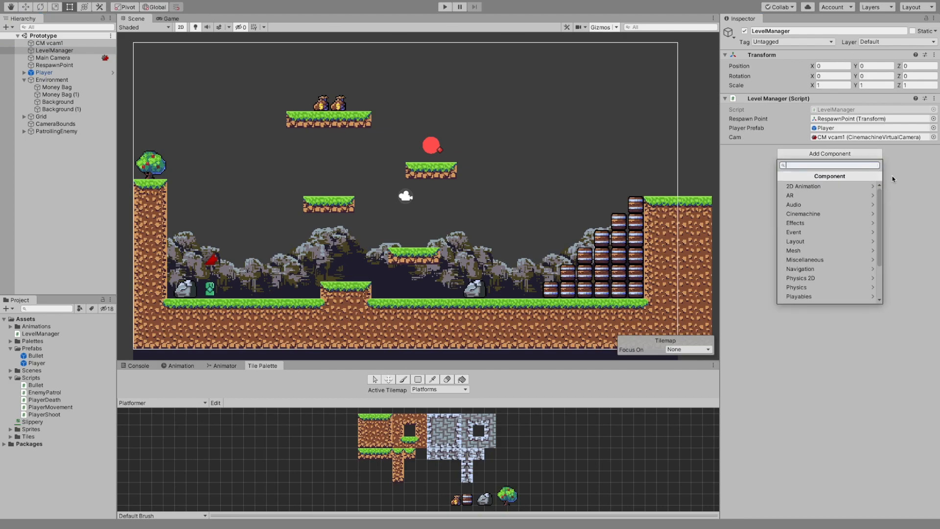
pyautogui.click(892, 176)
# Open the LevelManager script from its component and add the attribute [Header("Currency")] below the cam field.
pyautogui.click(830, 110)
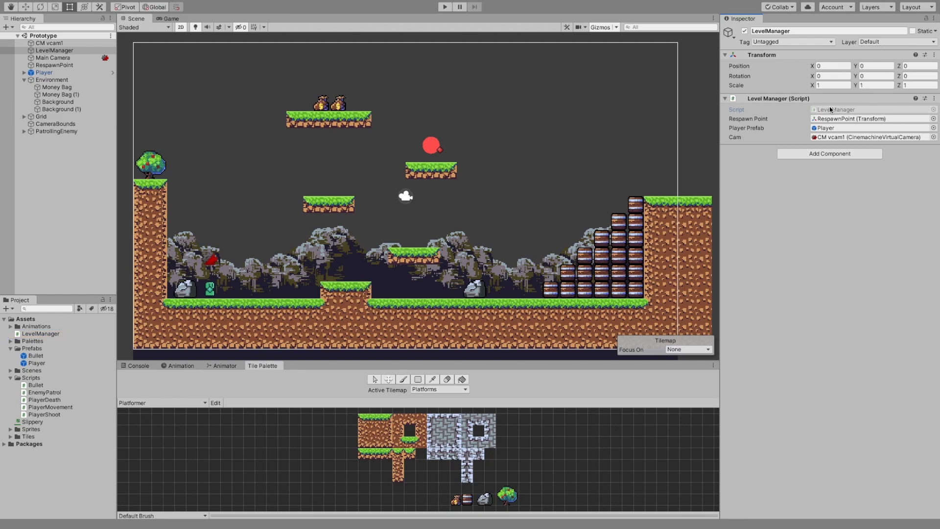
pyautogui.doubleClick(830, 110)
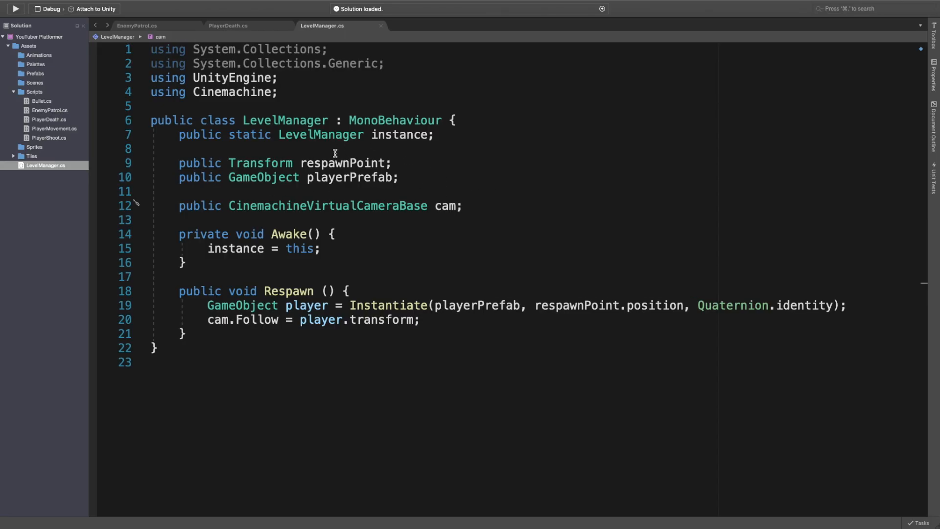
pyautogui.press('Return')
pyautogui.press('Return')
pyautogui.write('[')
pyautogui.write('Header("')
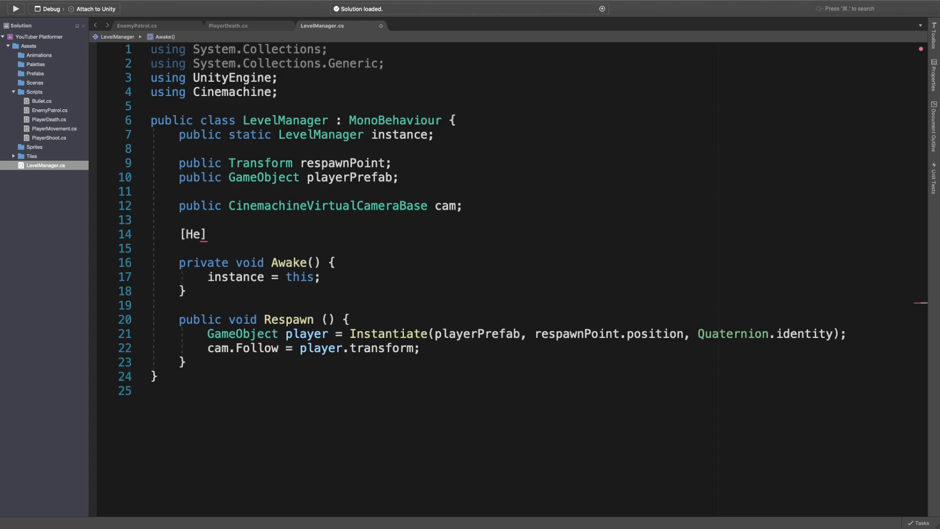
pyautogui.write('Curre')
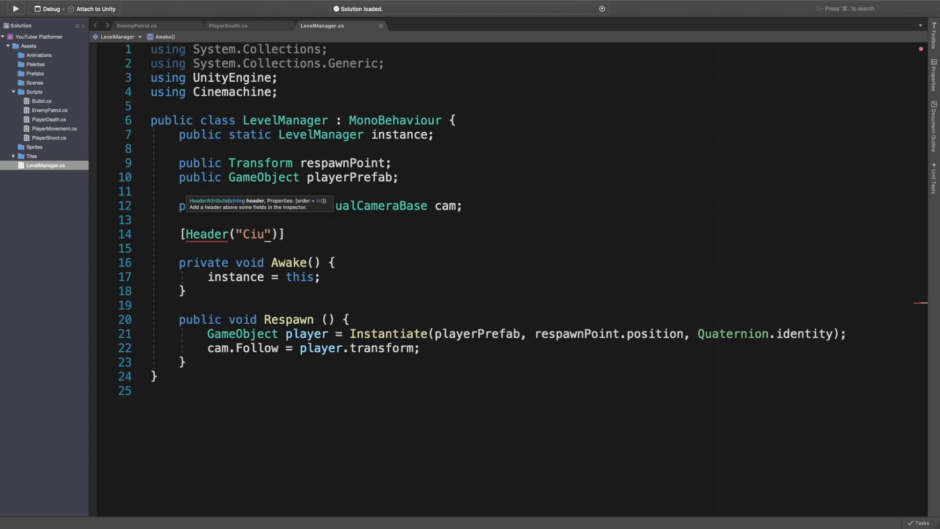
pyautogui.write('ncy')
pyautogui.press('End')
pyautogui.press('Return')
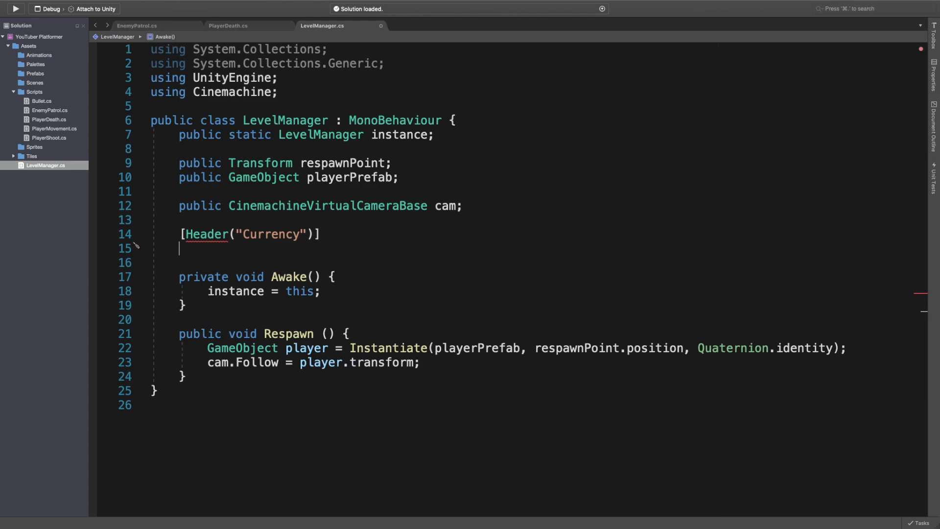
# Declare a public int field named currency with the value 0 under the Currency header.
pyautogui.write('public int ')
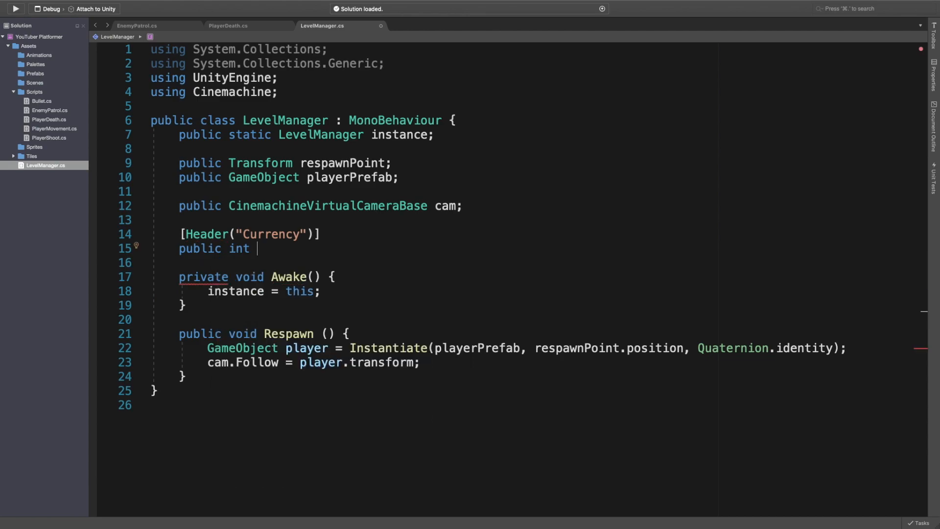
pyautogui.write('currency = 0f')
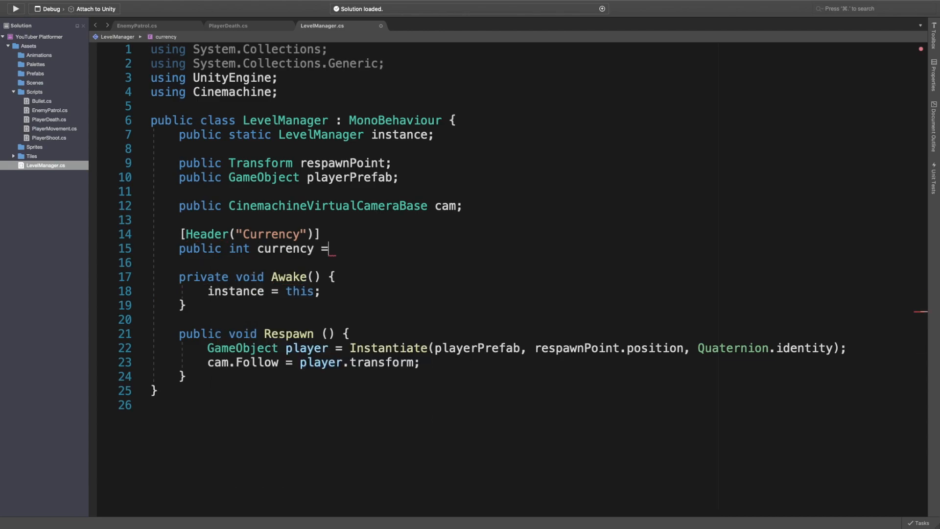
pyautogui.press('BackSpace')
pyautogui.write('0f;')
pyautogui.press('BackSpace')
# Add a public void method IncreaseCurrency(int amount) after the Respawn method.
pyautogui.press('Right')
pyautogui.press('Down')
pyautogui.press('Down')
pyautogui.press('Down')
pyautogui.press('Down')
pyautogui.press('Return')
pyautogui.press('Return')
pyautogui.write('public void I')
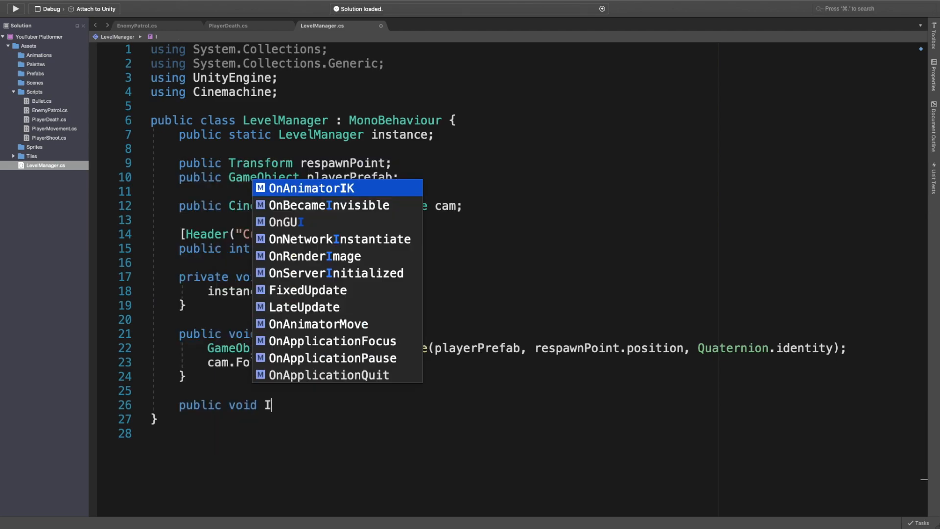
pyautogui.write('ncreaseCurrenc')
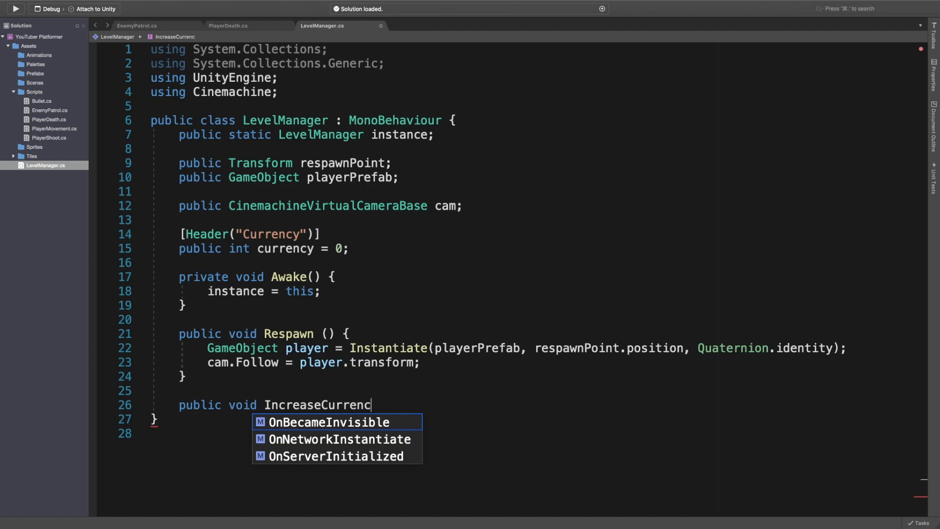
pyautogui.write('y()int ')
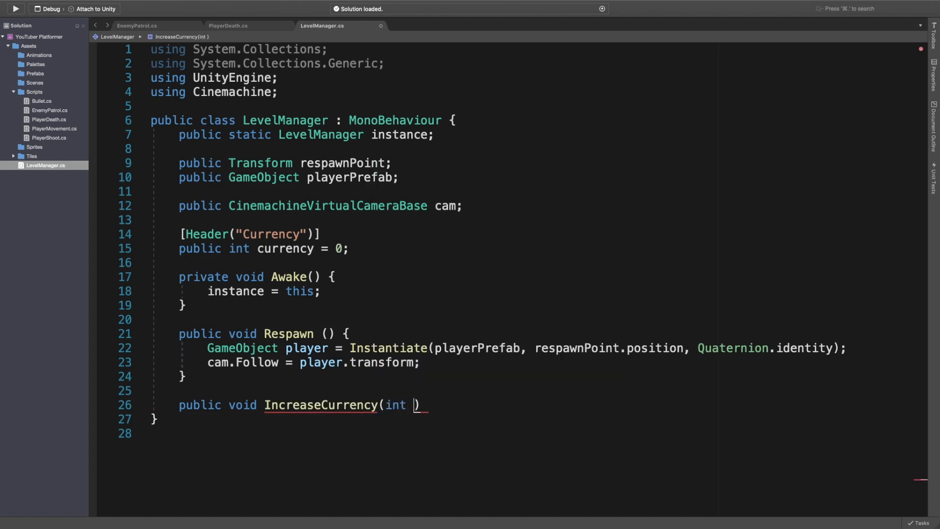
pyautogui.write('amount) {')
# Write currency += amount; as the body of IncreaseCurrency and save the script.
pyautogui.press('Return')
pyautogui.write('currency')
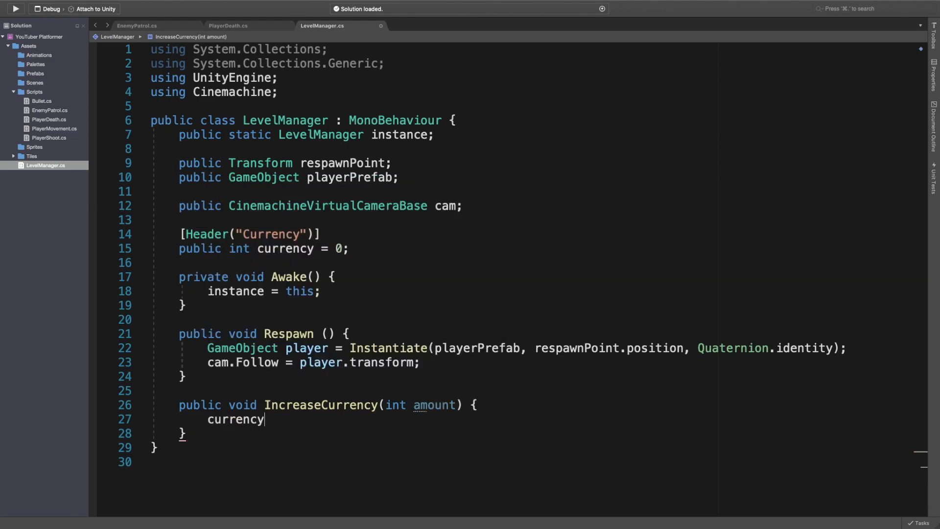
pyautogui.write(' += amount')
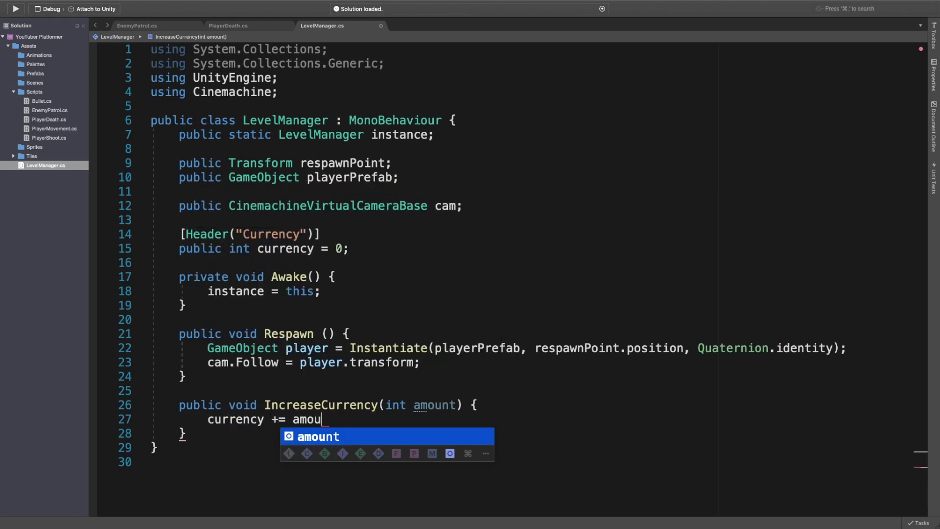
pyautogui.write(';')
pyautogui.press('super+s')
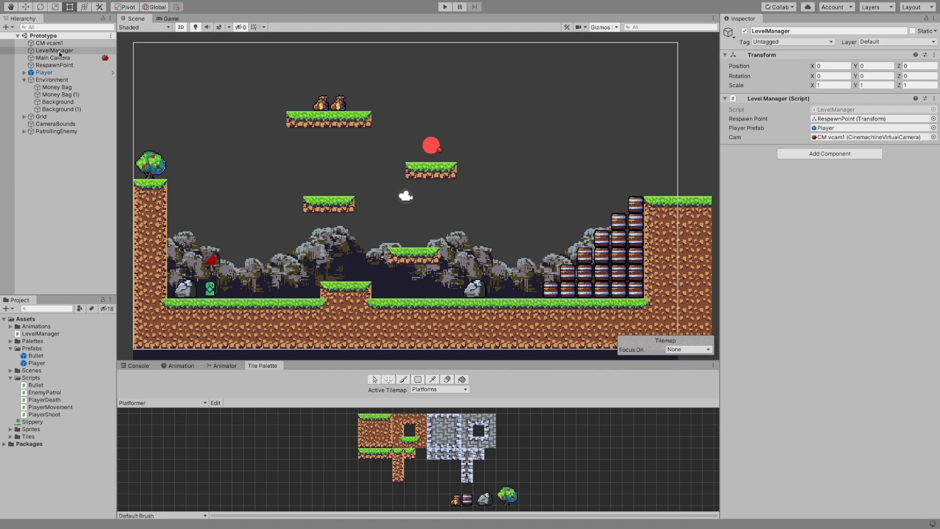
# Switch back to Unity and delete the duplicate Money Bag (1) object from Environment.
pyautogui.click(60, 51)
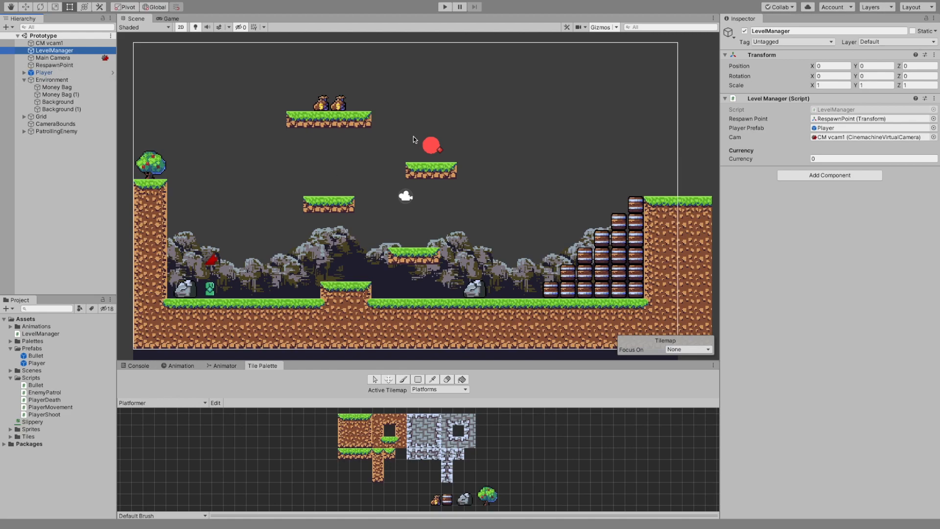
pyautogui.click(56, 87)
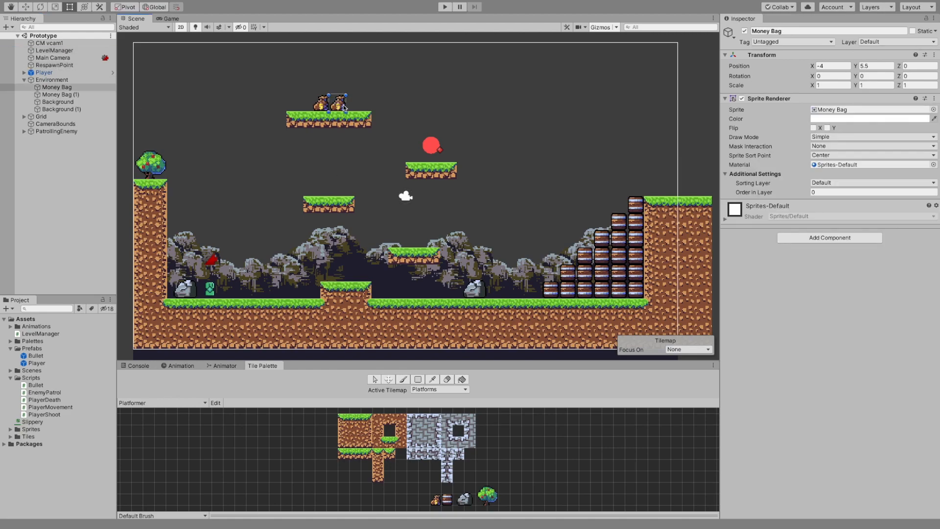
pyautogui.click(65, 95)
pyautogui.press('Delete')
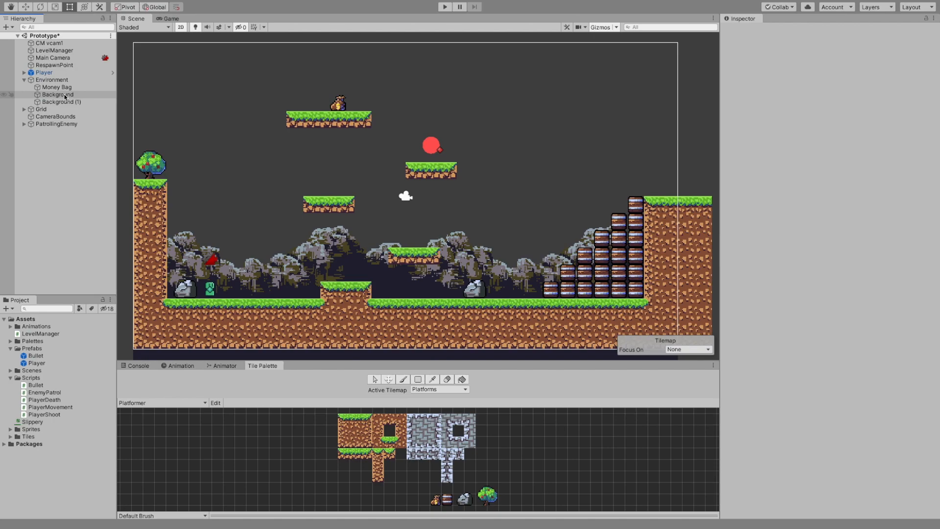
# Create a new tag named Currency, starting from the tag options of the Money Bag object.
pyautogui.click(51, 80)
pyautogui.click(57, 87)
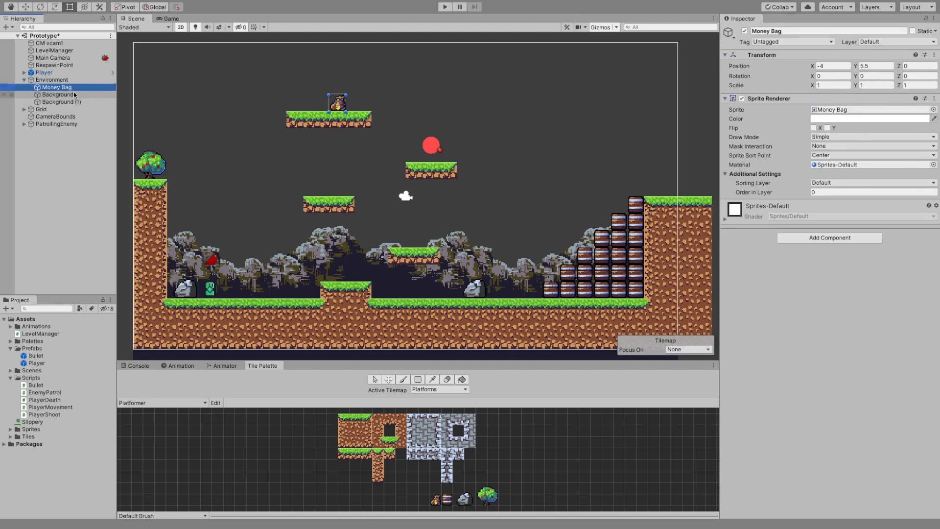
pyautogui.click(791, 41)
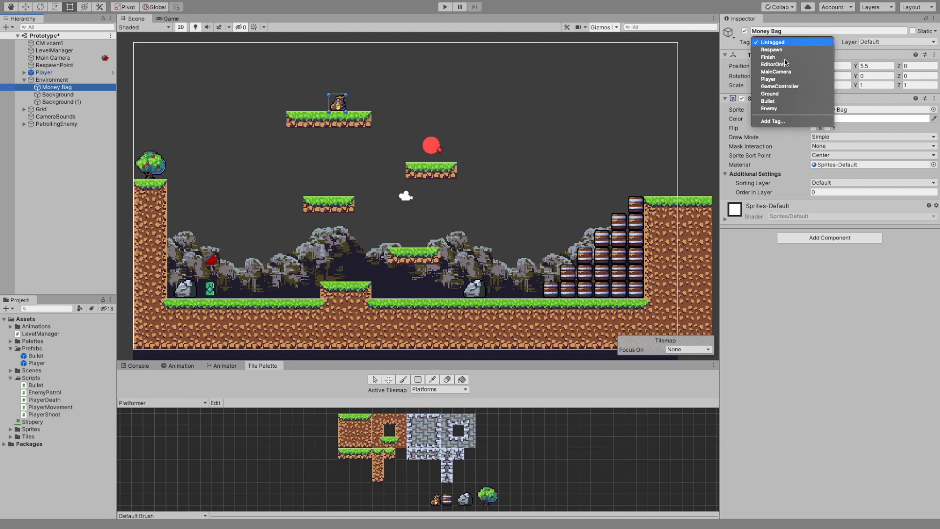
pyautogui.click(773, 126)
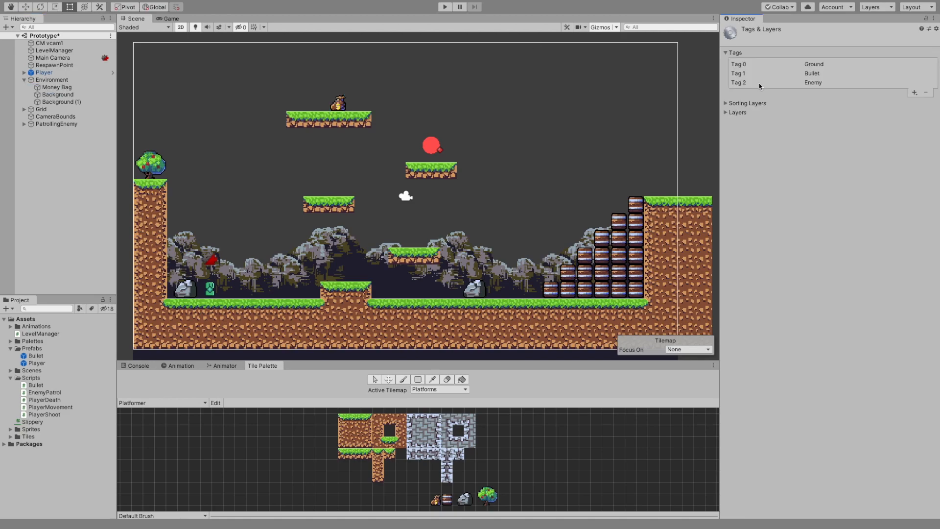
pyautogui.click(914, 93)
pyautogui.write('Mon')
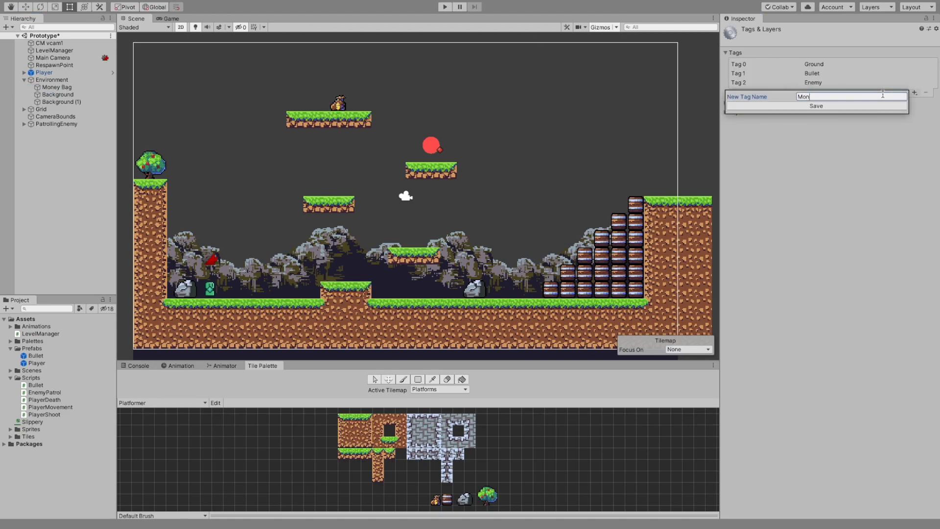
pyautogui.write('ey')
pyautogui.press('BackSpace')
pyautogui.press('BackSpace')
pyautogui.press('BackSpace')
pyautogui.press('BackSpace')
pyautogui.press('BackSpace')
pyautogui.write('Cu')
pyautogui.click(883, 105)
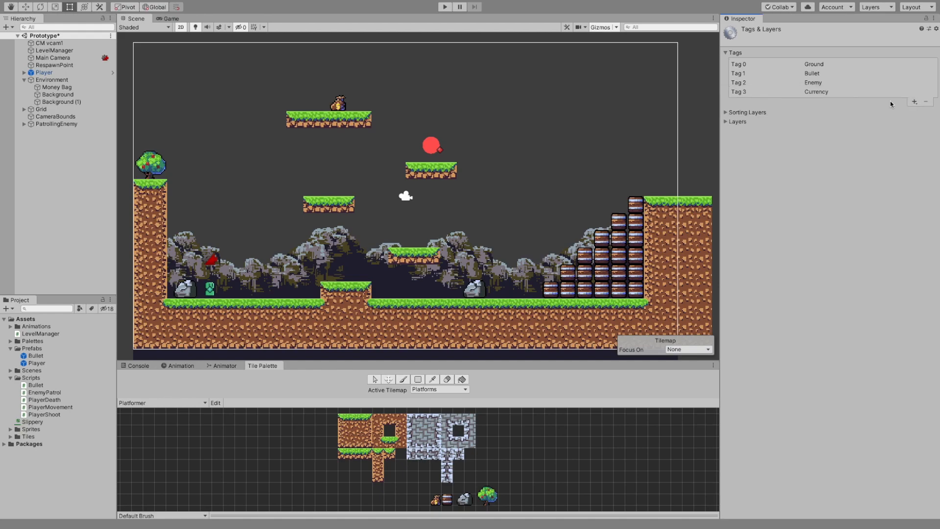
# Set the Money Bag's Order in Layer to -1 and add a Box Collider 2D component to it.
pyautogui.click(55, 88)
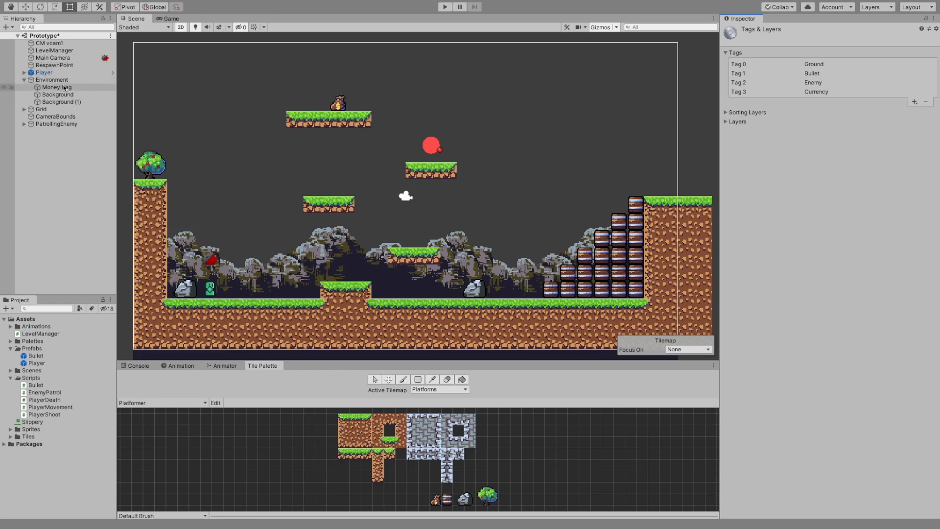
pyautogui.click(832, 192)
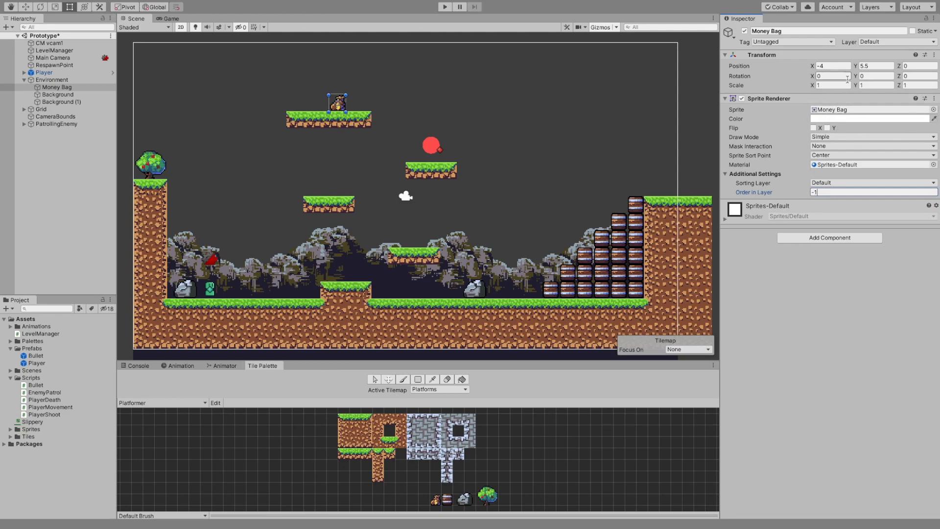
pyautogui.click(822, 239)
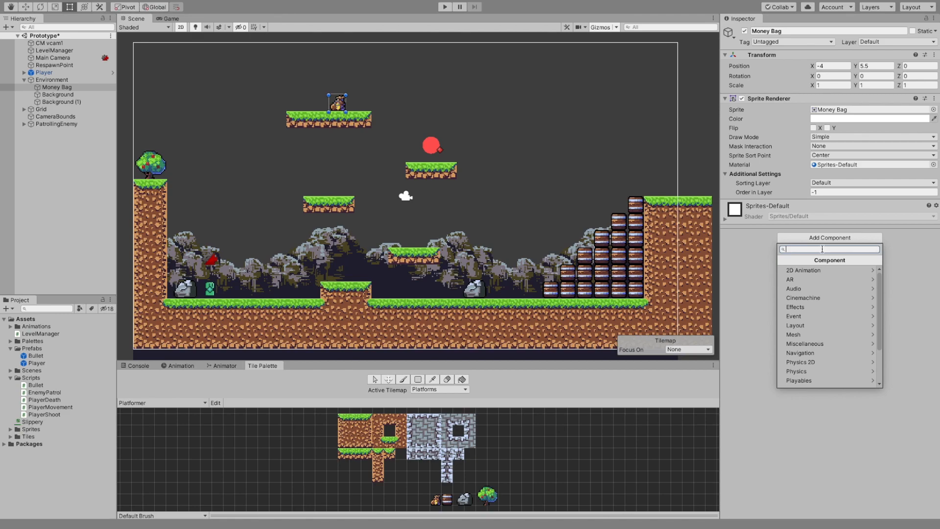
pyautogui.write('box')
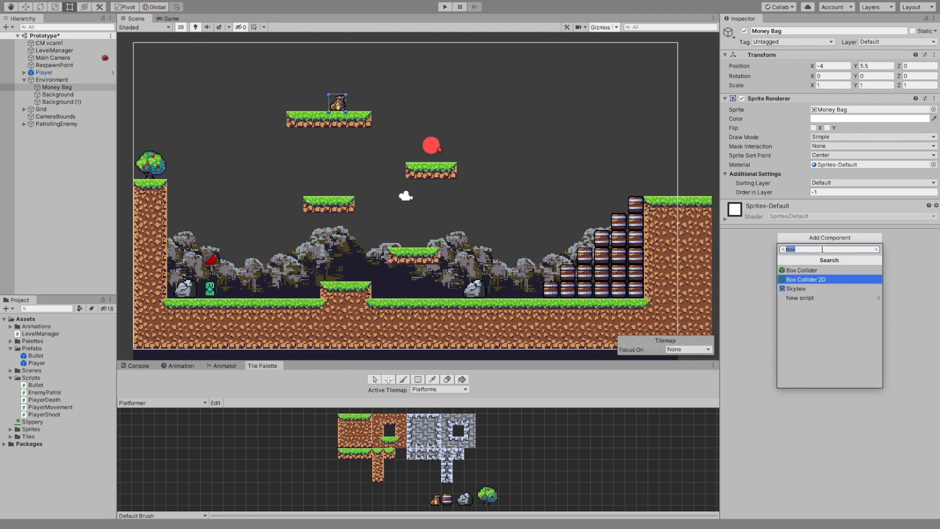
pyautogui.press('Return')
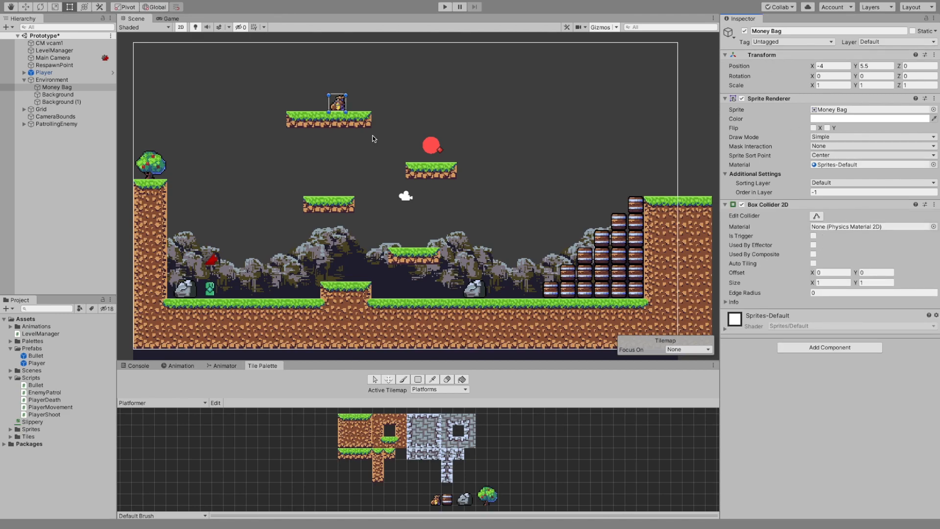
# Shrink the Money Bag's box collider at its left and top edges to fit the sprite, about 0.94 by 0.94.
pyautogui.scroll(8, 344, 103)
pyautogui.scroll(2, 344, 103)
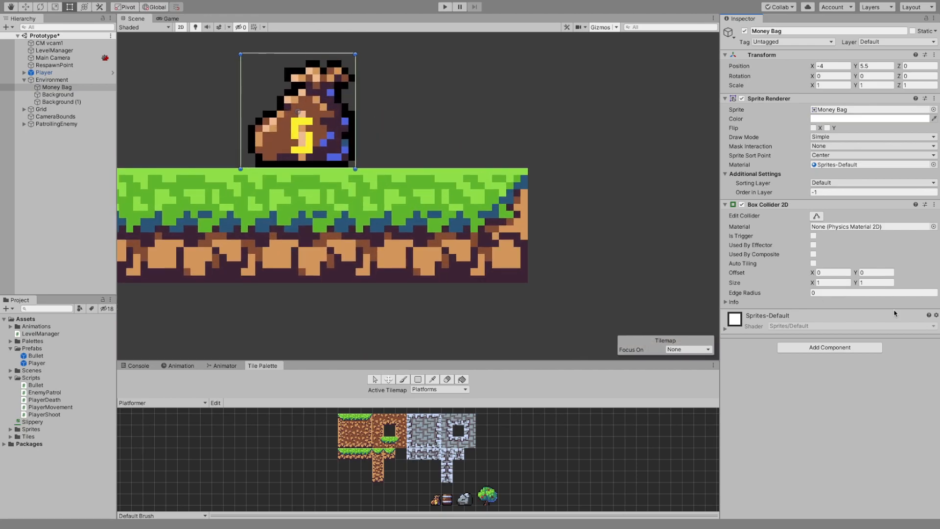
pyautogui.click(816, 215)
pyautogui.moveTo(241, 110); pyautogui.dragTo(248, 110)
pyautogui.moveTo(300, 55); pyautogui.dragTo(302, 60)
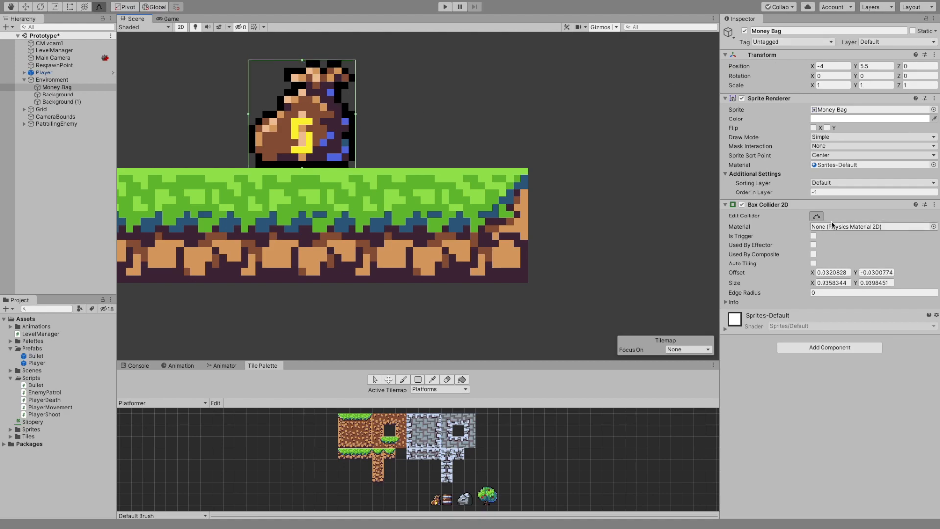
pyautogui.click(816, 215)
# Make the Money Bag's Box Collider 2D a trigger by enabling Is Trigger.
pyautogui.scroll(-1, 291, 119)
pyautogui.scroll(-2, 291, 119)
pyautogui.scroll(1, 290, 116)
pyautogui.scroll(-1, 290, 117)
pyautogui.click(813, 235)
pyautogui.scroll(-3, 366, 179)
pyautogui.scroll(3, 365, 180)
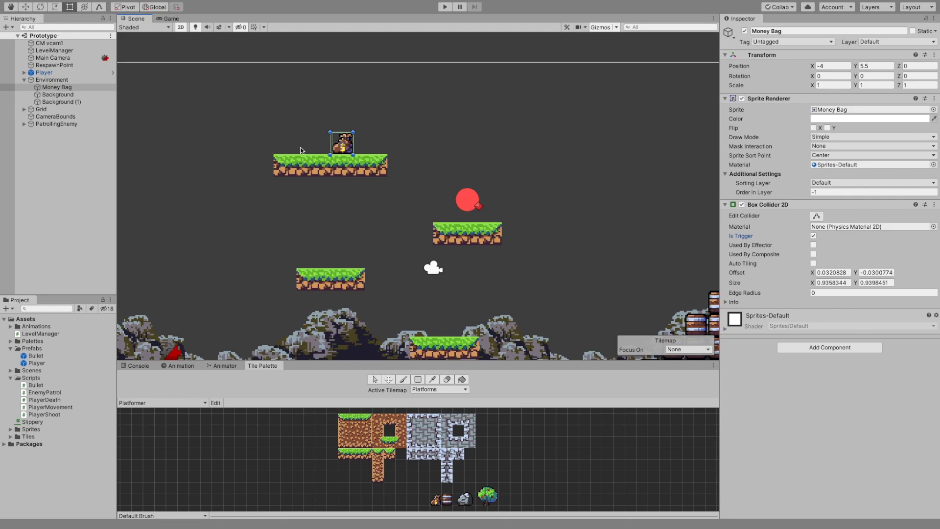
# Create a new script named CurrencyPickup and attach it to the Money Bag.
pyautogui.click(820, 351)
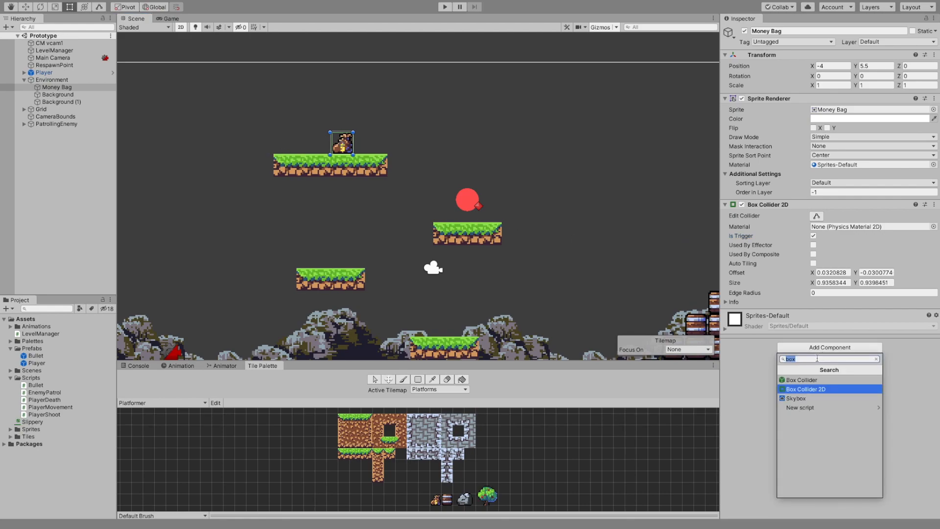
pyautogui.write('CurrencyPick')
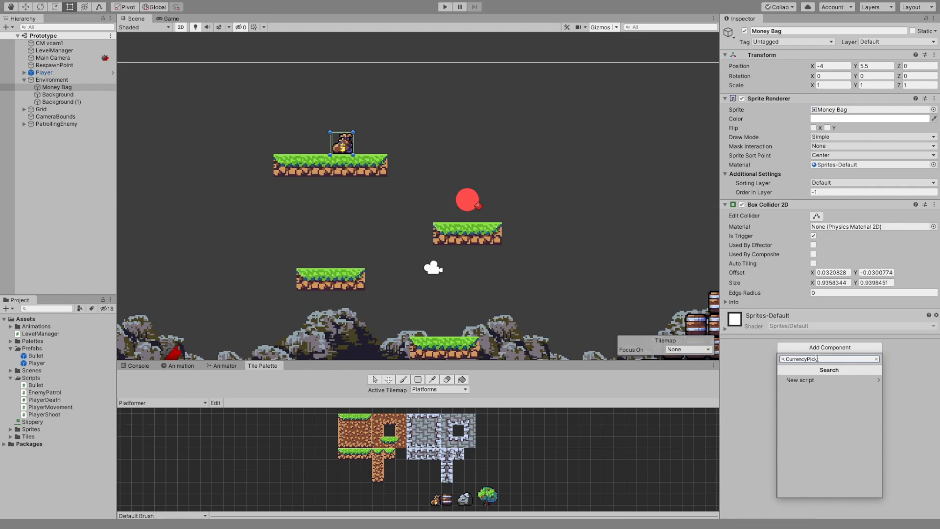
pyautogui.press('Return')
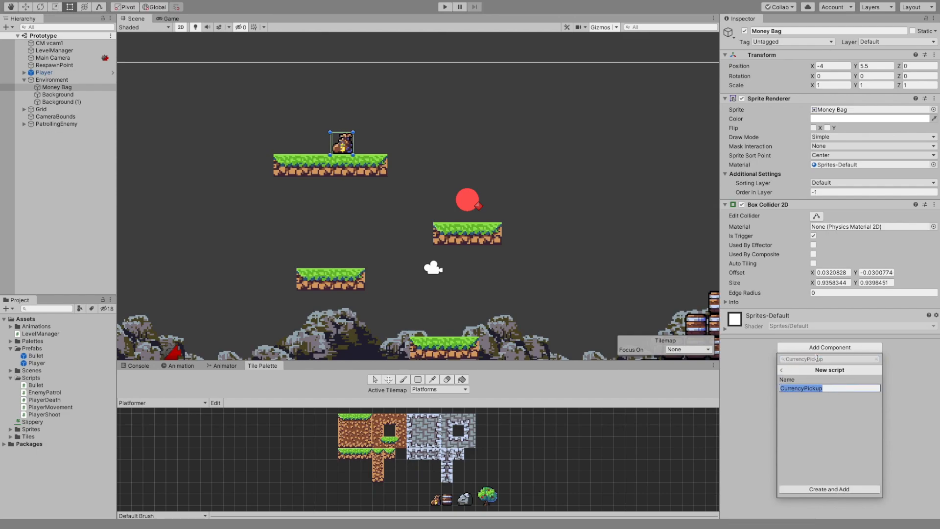
pyautogui.press('Return')
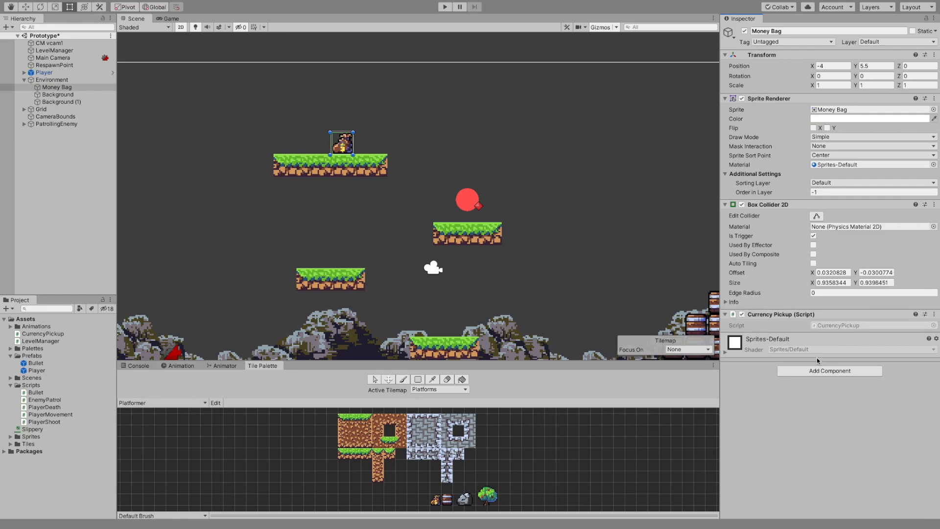
# Open the CurrencyPickup script, delete its Start and Update methods, and move the class's opening brace onto the declaration line.
pyautogui.doubleClick(824, 324)
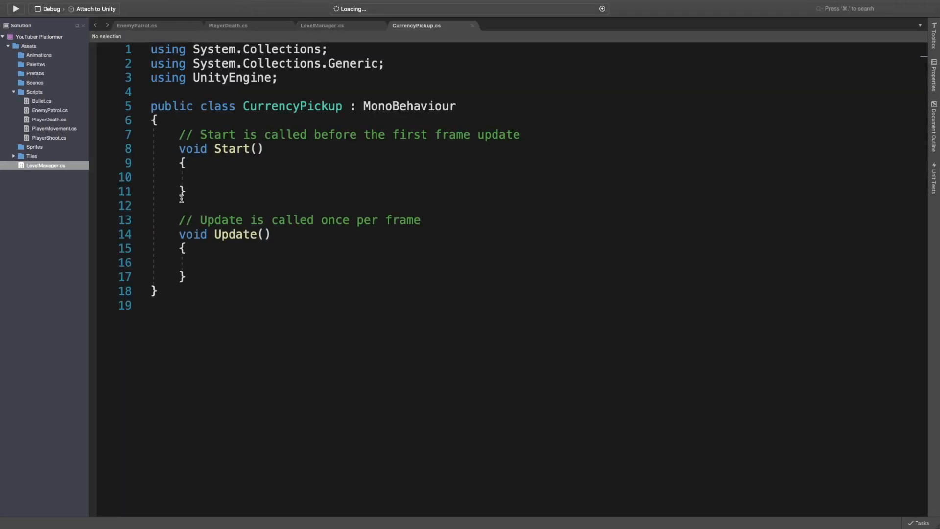
pyautogui.moveTo(197, 275); pyautogui.dragTo(181, 135)
pyautogui.press('BackSpace')
pyautogui.press('Up')
pyautogui.press('Left')
pyautogui.press('BackSpace')
pyautogui.press('Down')
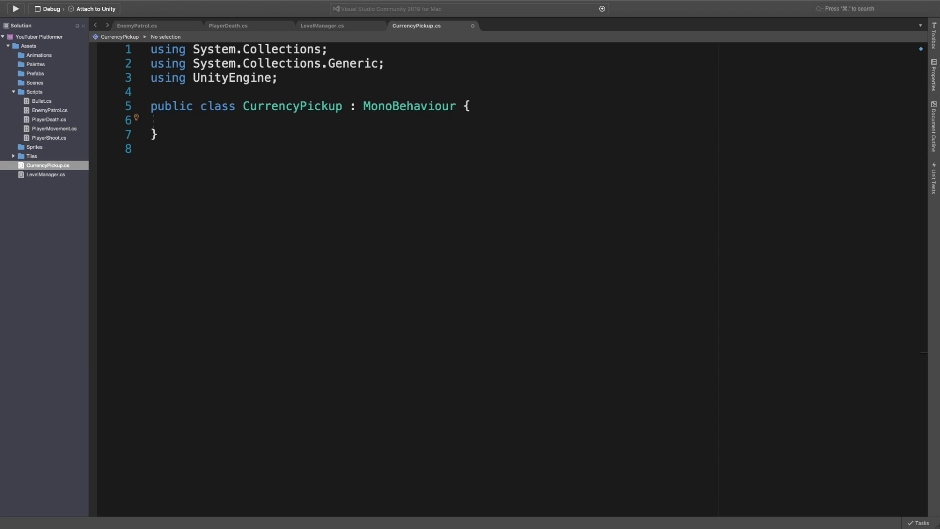
# Declare a public int field named worth with a value of 100 in the CurrencyPickup class.
pyautogui.write('public')
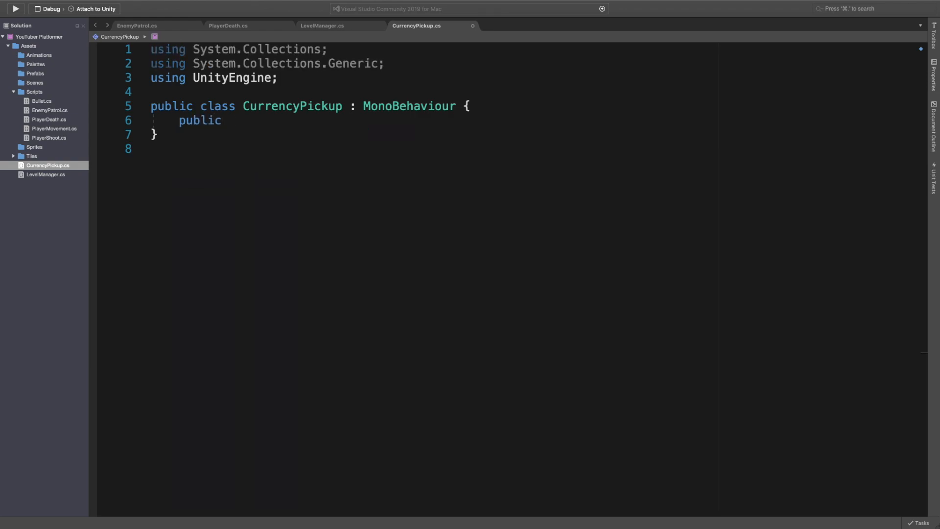
pyautogui.write(' int worth = 1')
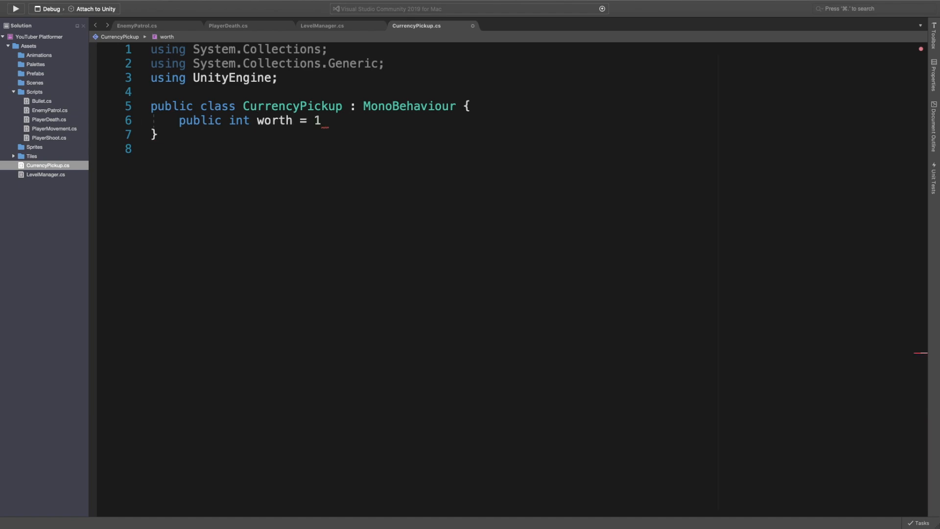
pyautogui.write('00f;')
pyautogui.press('Left')
pyautogui.press('BackSpace')
# Insert a private OnTriggerEnter2D method with a Collider2D collision parameter below the worth field.
pyautogui.press('Return')
pyautogui.press('Return')
pyautogui.write('OnTr')
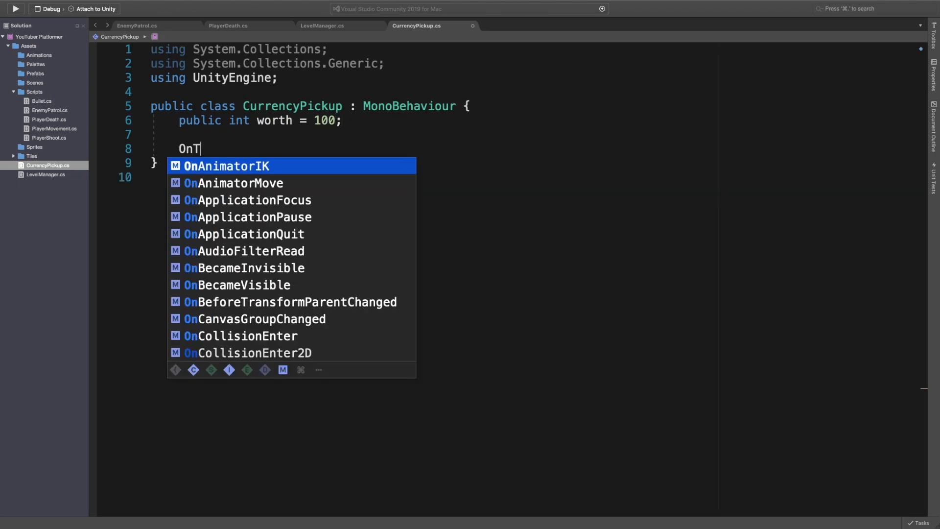
pyautogui.press('Down')
pyautogui.press('Down')
pyautogui.press('Down')
pyautogui.press('Return')
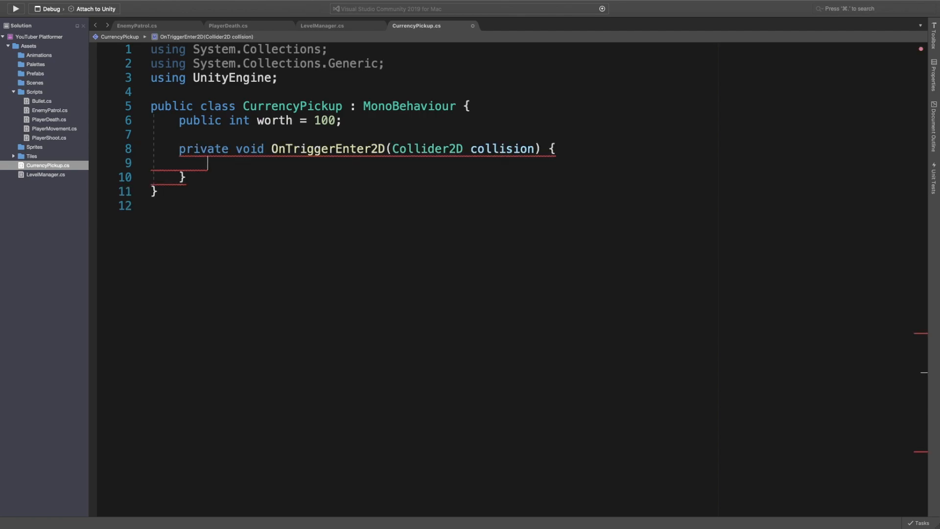
# Inside OnTriggerEnter2D, add an if block that checks collision.CompareTag("Player").
pyautogui.write('if (collision.')
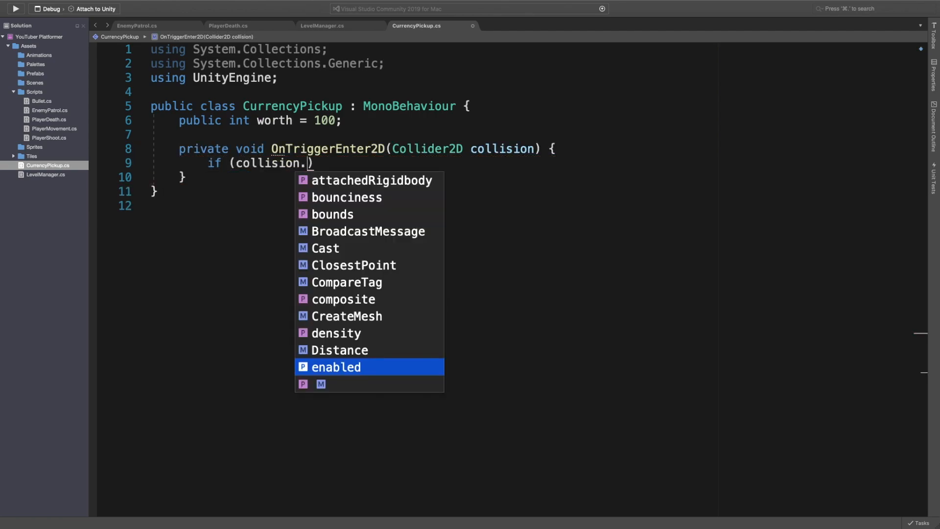
pyautogui.write('CompareTag("')
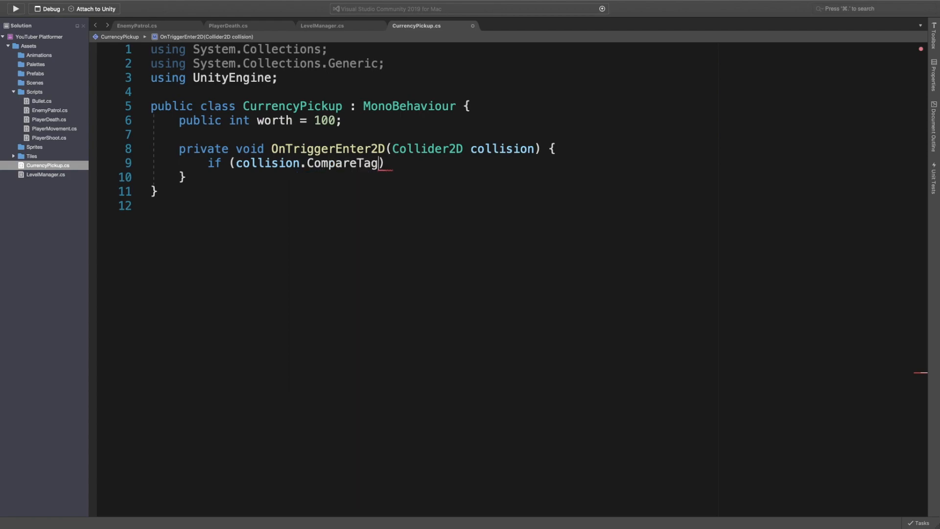
pyautogui.write('Player')
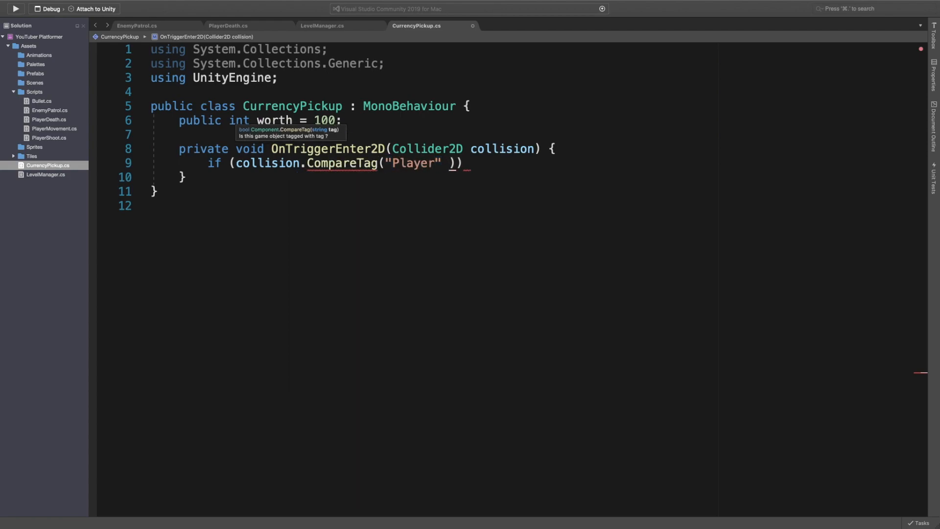
pyautogui.write(')) {')
pyautogui.press('Return')
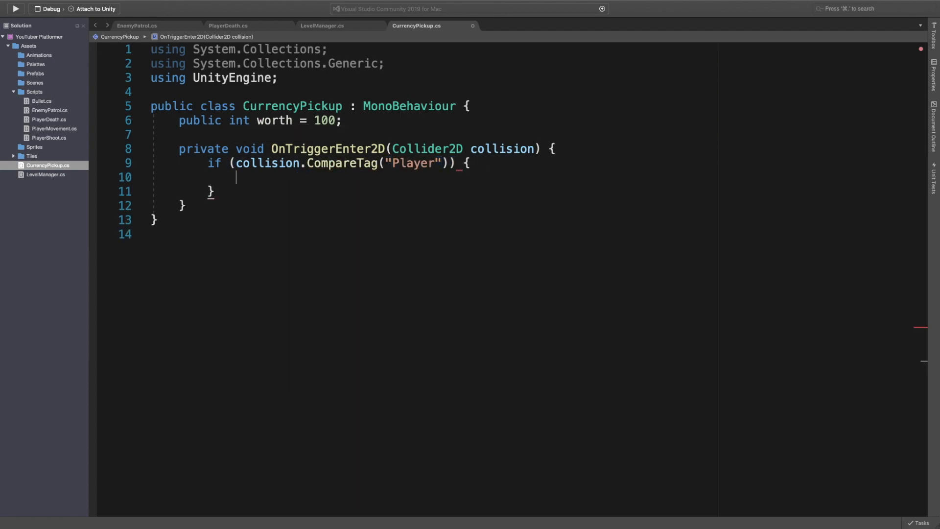
# Add Destroy(gameObject); inside the Player tag check.
pyautogui.write('Destroy(')
pyautogui.write('gameObject')
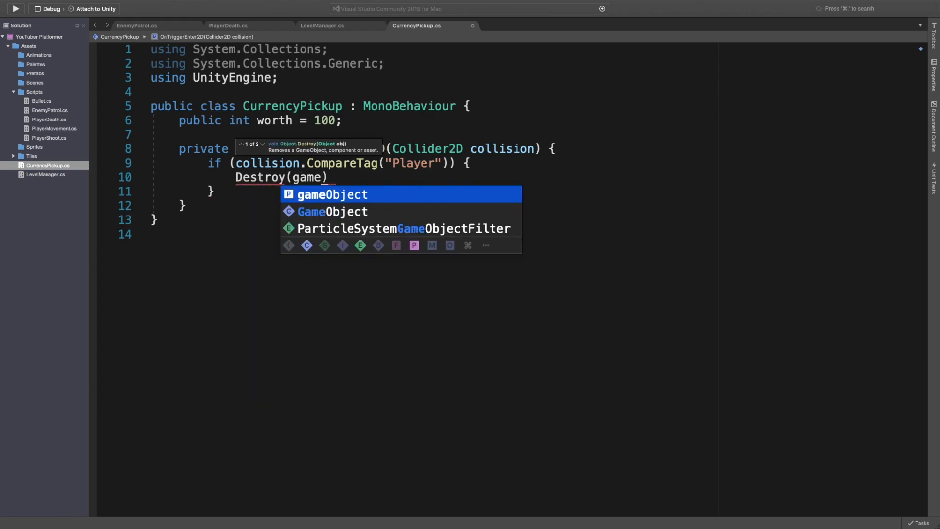
pyautogui.write(');')
pyautogui.press('Return')
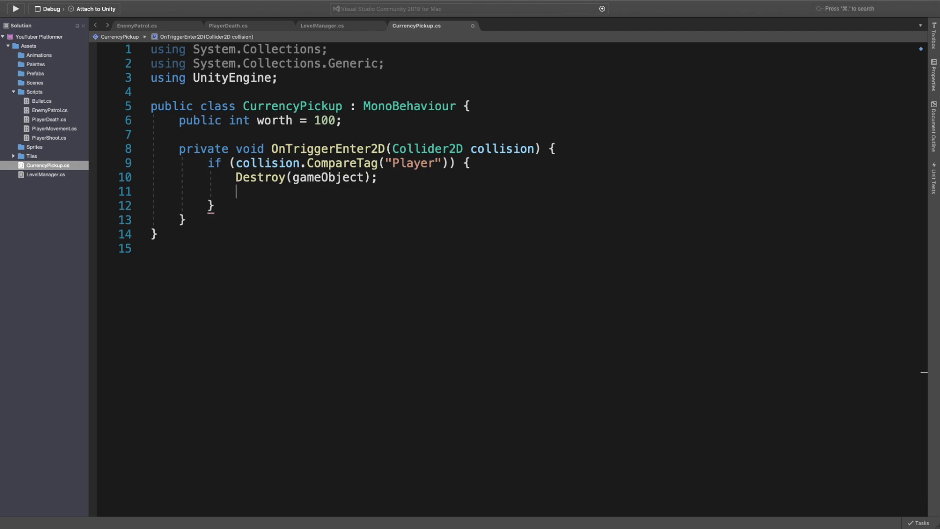
# Below the Destroy call, call LevelManager.instance.IncreaseCurrency(worth); to add the pickup's value.
pyautogui.write('Level')
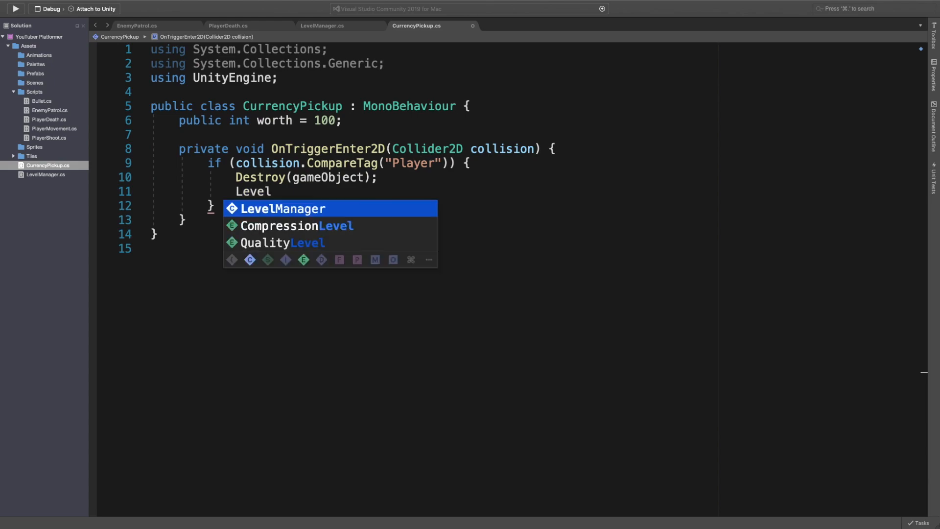
pyautogui.write('Manager.instance.I')
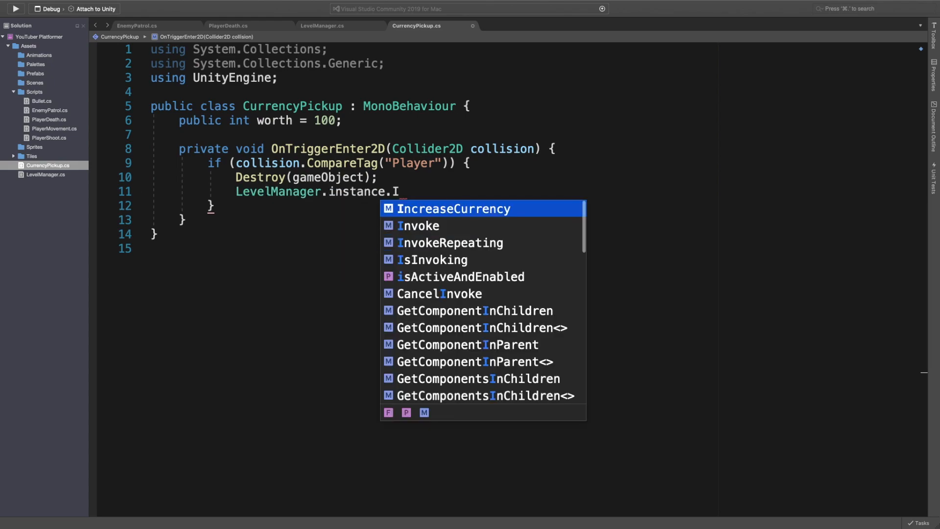
pyautogui.press('Return')
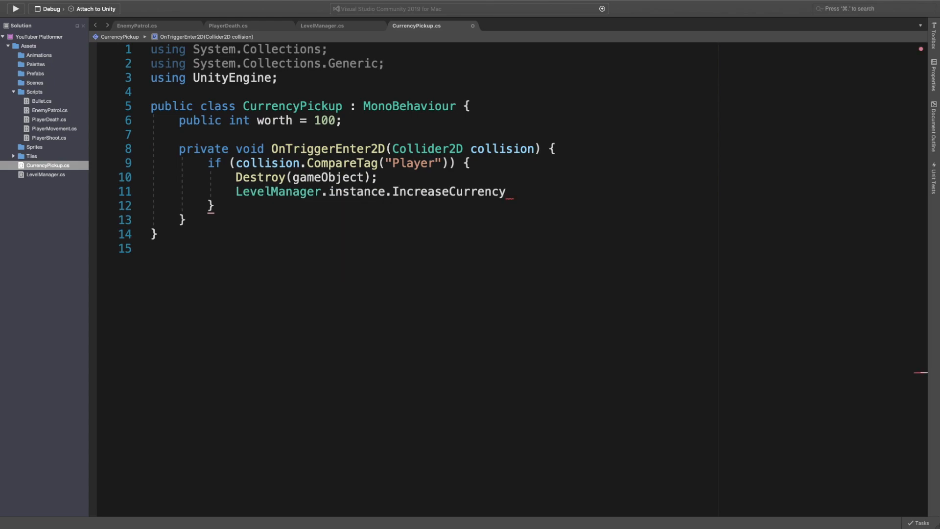
pyautogui.write('(worth);')
# Switch back to Unity and turn the Money Bag into a prefab in the Prefabs folder.
pyautogui.press('super+Tab')
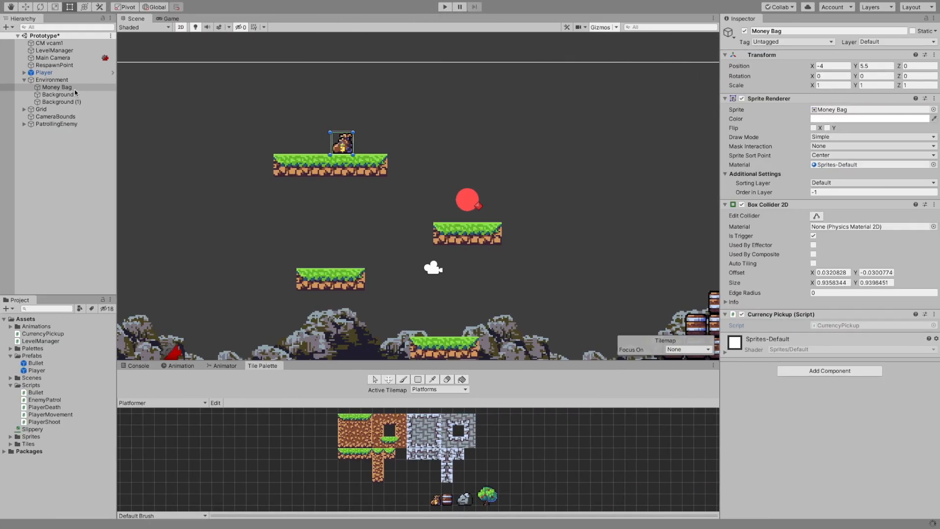
pyautogui.click(57, 88)
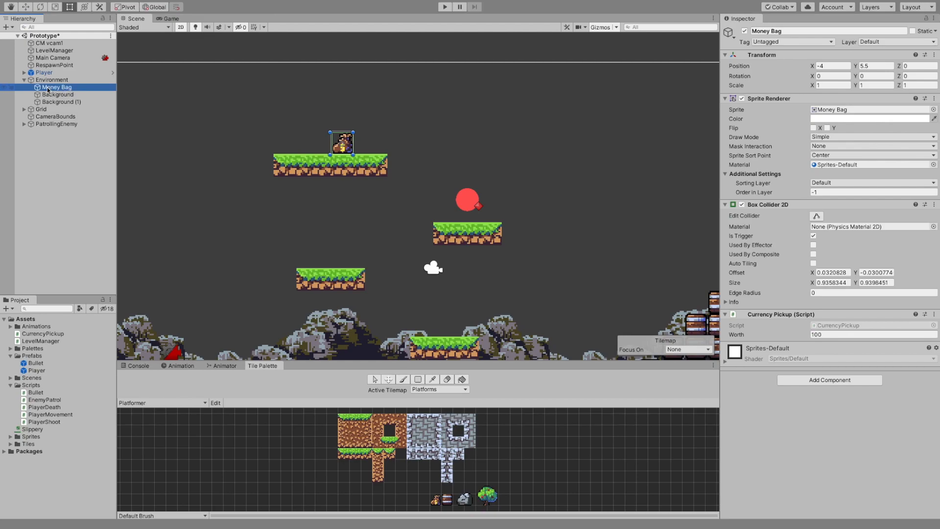
pyautogui.moveTo(43, 90); pyautogui.dragTo(36, 370)
pyautogui.click(36, 371)
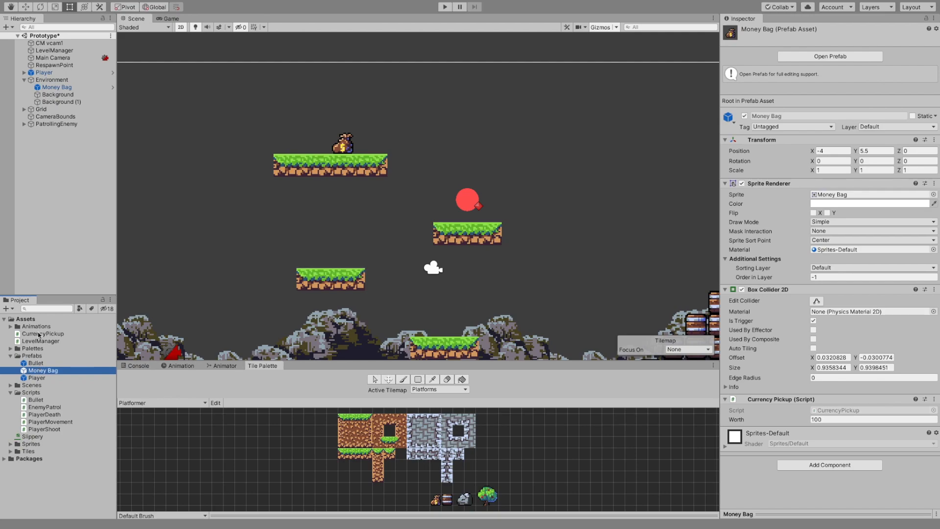
# Place a second Money Bag from the prefab on the lowest floating platform and set its Worth to 200.
pyautogui.moveTo(44, 374); pyautogui.dragTo(450, 327)
pyautogui.click(822, 343)
pyautogui.write('200')
pyautogui.press('Return')
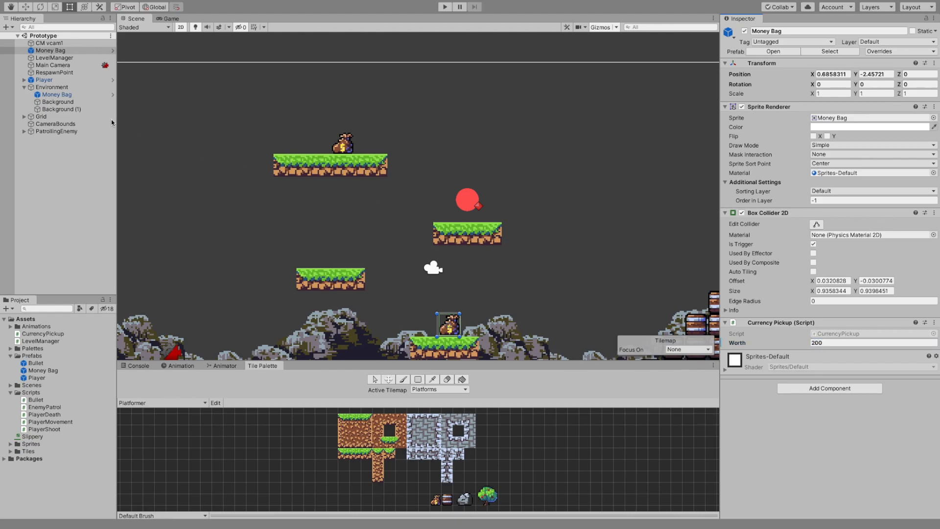
# Make the new Money Bag a child of Environment and collapse the Environment group.
pyautogui.moveTo(62, 51); pyautogui.dragTo(59, 97)
pyautogui.click(24, 80)
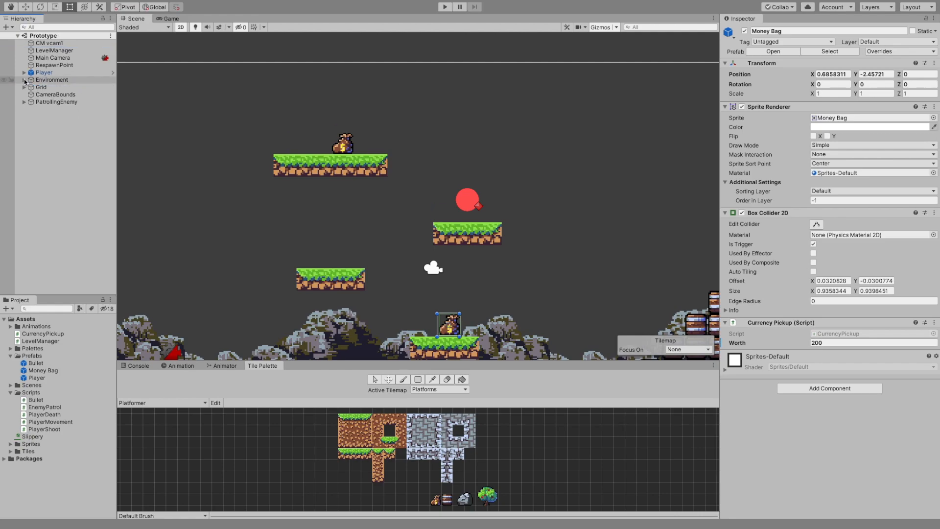
# Run the game and select LevelManager to monitor its Currency value.
pyautogui.scroll(-5, 487, 243)
pyautogui.hotkey('ctrl', 'p')
pyautogui.click(43, 72)
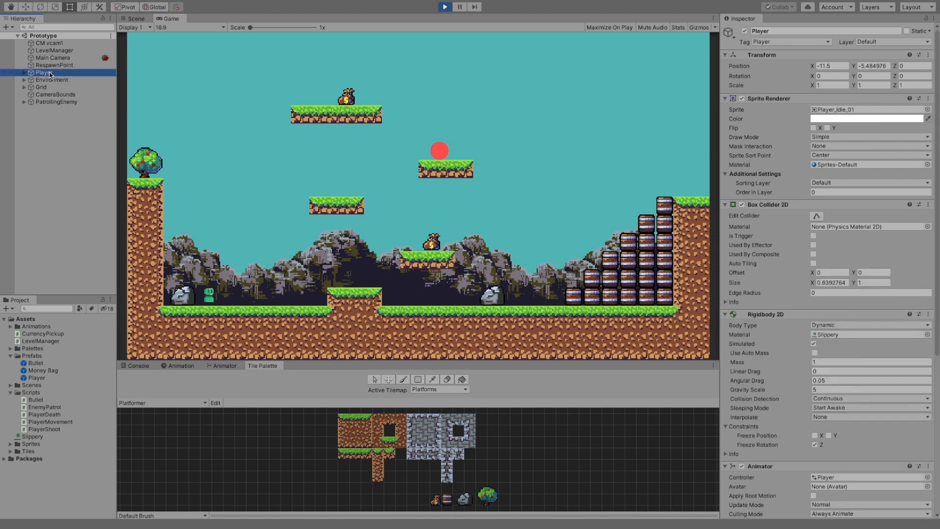
pyautogui.scroll(-2, 715, 450)
pyautogui.click(54, 51)
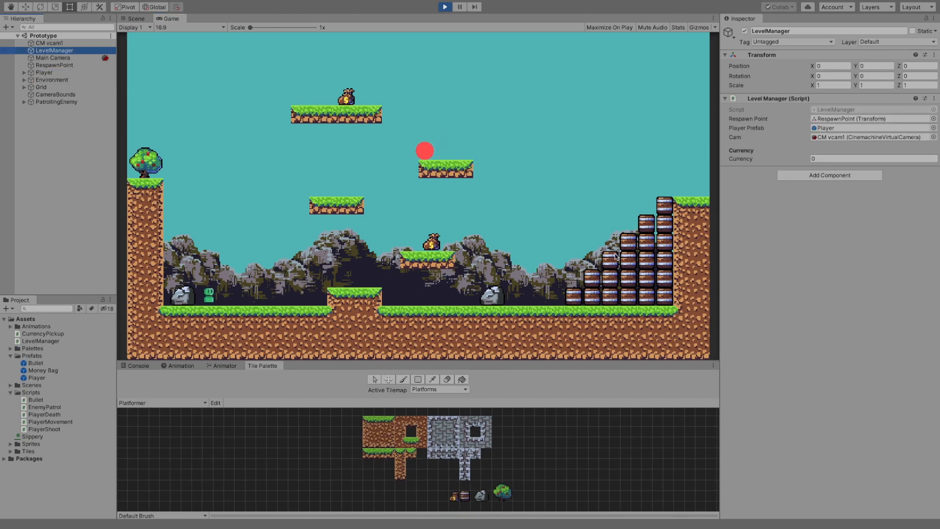
# Move the player onto the lowest floating platform to collect its money bag and check the currency counter.
pyautogui.click(499, 187)
pyautogui.press('d')
pyautogui.press('space')
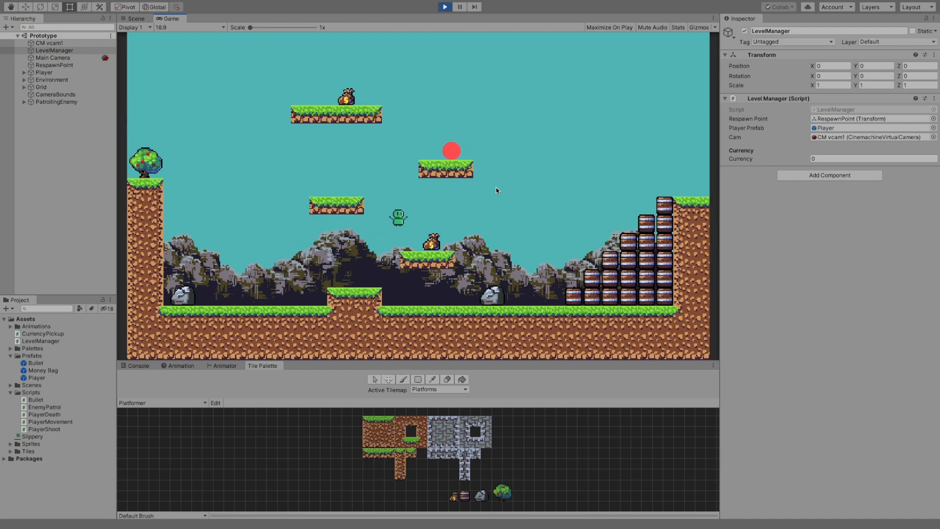
pyautogui.press('space')
pyautogui.press('a')
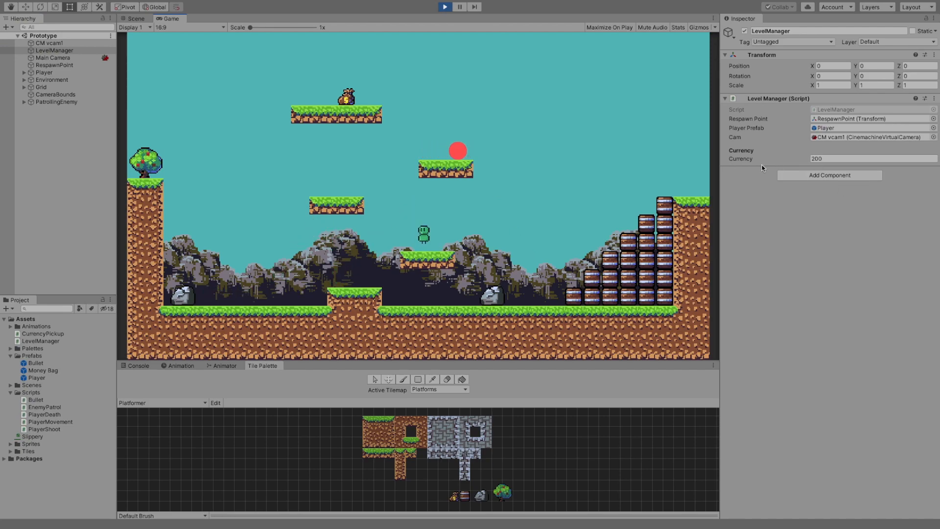
# Jump the player up to the highest platform to collect the other money bag, check the Currency value, and stop the game.
pyautogui.press('space')
pyautogui.press('d')
pyautogui.press('space')
pyautogui.press('a')
pyautogui.press('a')
pyautogui.press('space')
pyautogui.press('d')
pyautogui.press('a')
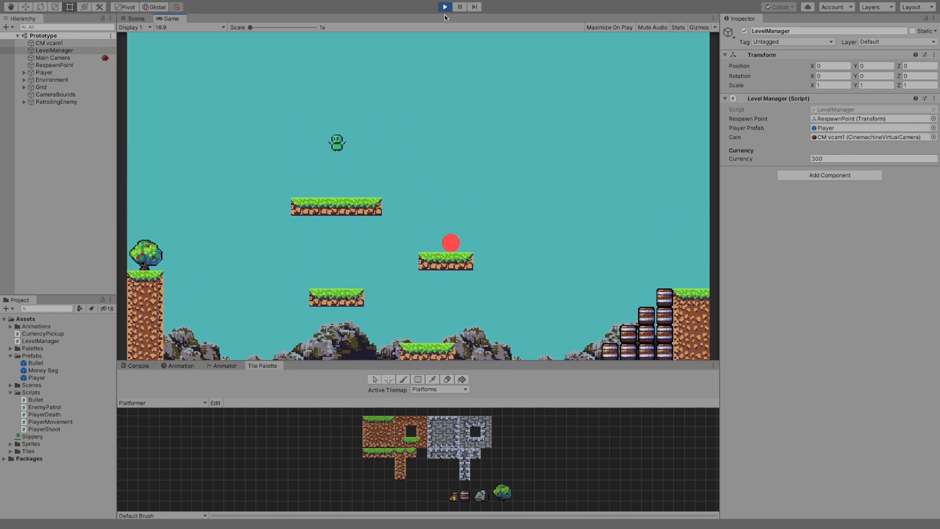
pyautogui.press('d')
pyautogui.press('space')
pyautogui.press('a')
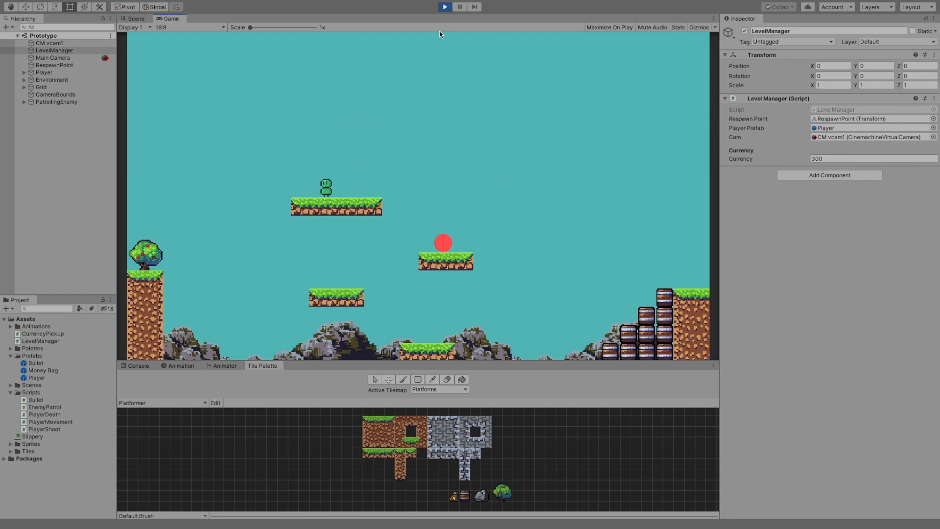
pyautogui.click(444, 7)
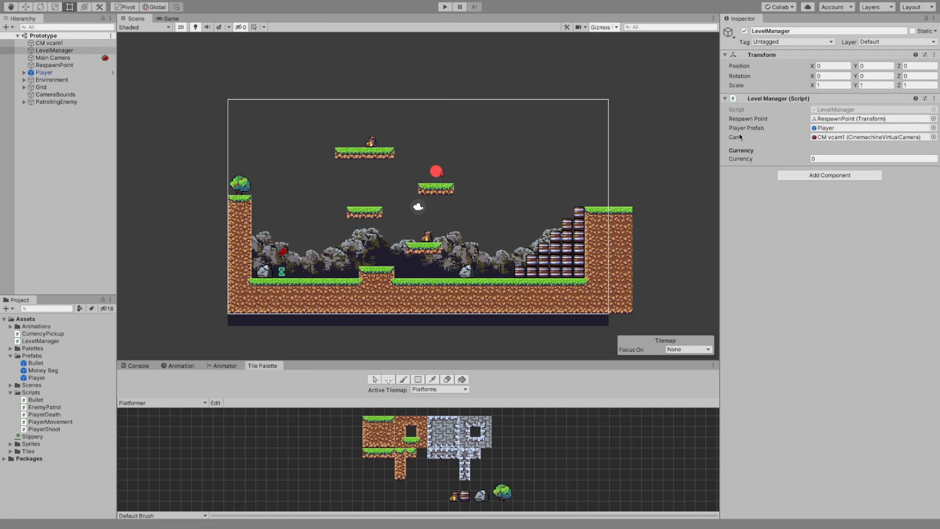
# Add a UI Panel on a new Canvas to the scene and bring the whole panel into view.
pyautogui.rightClick(57, 130)
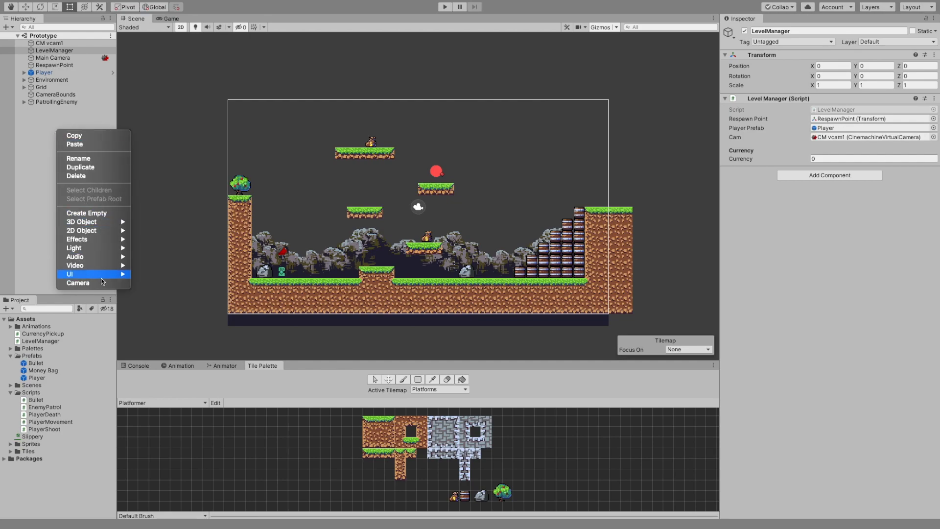
pyautogui.moveTo(101, 277)
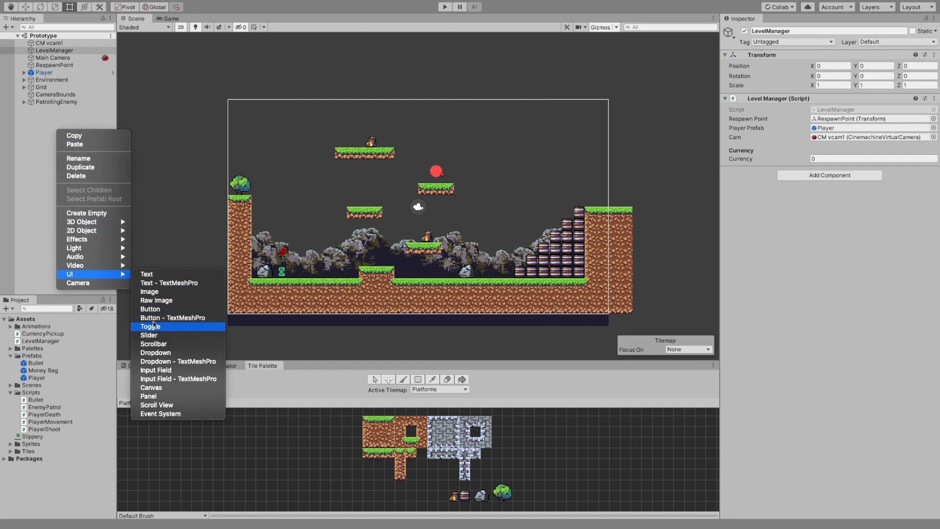
pyautogui.click(156, 396)
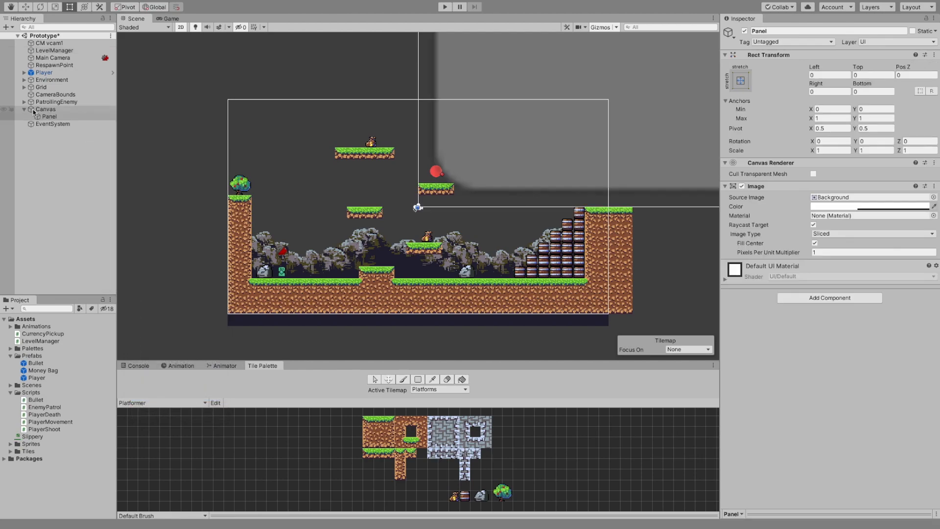
pyautogui.scroll(-10, 513, 170)
pyautogui.scroll(-15, 512, 170)
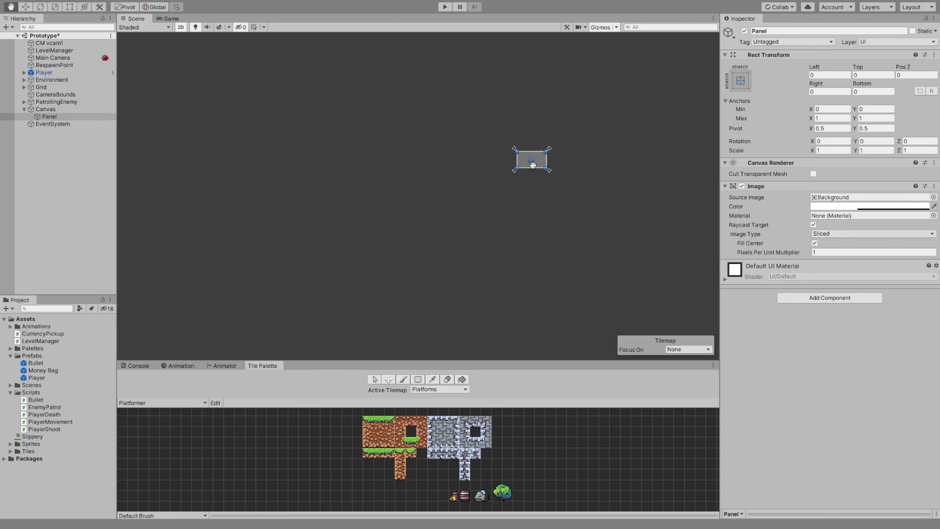
# Set the Canvas render mode to Screen Space - Overlay.
pyautogui.keyDown('alt'); pyautogui.moveTo(533, 163); pyautogui.dragTo(579, 164, button='right'); pyautogui.keyUp('alt')
pyautogui.moveTo(579, 164); pyautogui.dragTo(316, 204, button='middle')
pyautogui.press('f')
pyautogui.press('t')
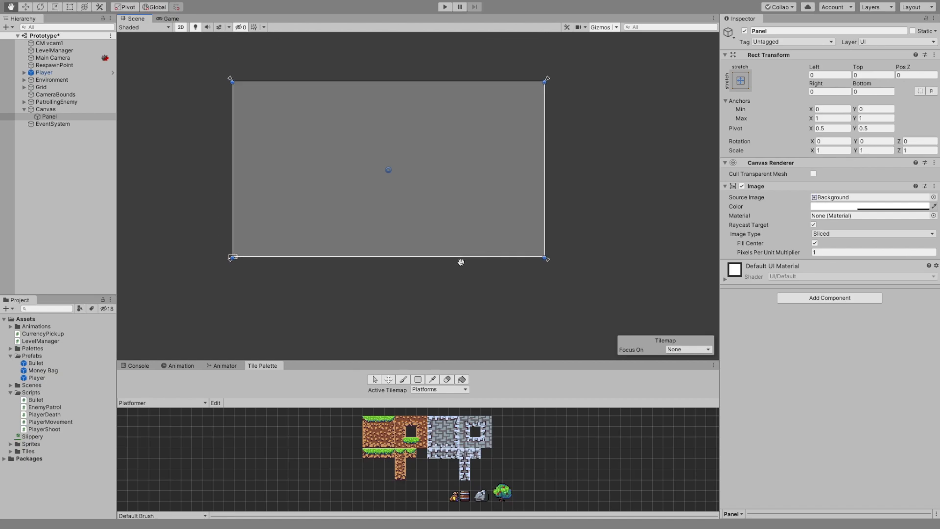
pyautogui.click(46, 109)
pyautogui.click(853, 183)
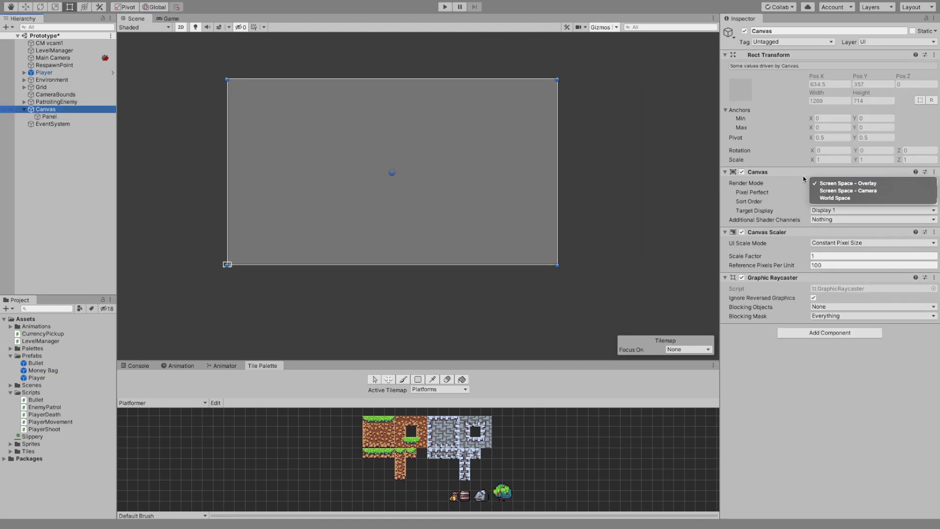
pyautogui.click(854, 183)
# Set the Canvas Scaler to Scale With Screen Size with a reference resolution of 1920 by 1080.
pyautogui.click(828, 244)
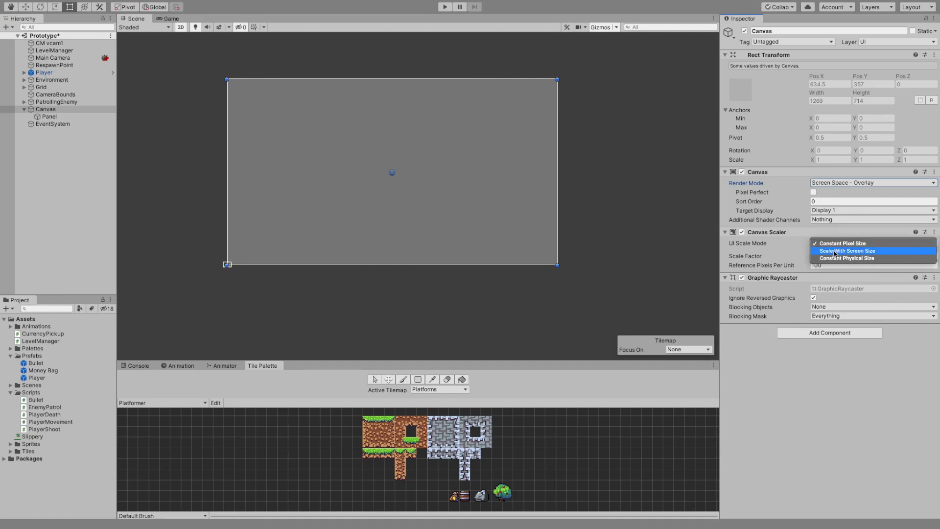
pyautogui.click(833, 251)
pyautogui.click(833, 255)
pyautogui.write('1920')
pyautogui.press('Tab')
pyautogui.write('108')
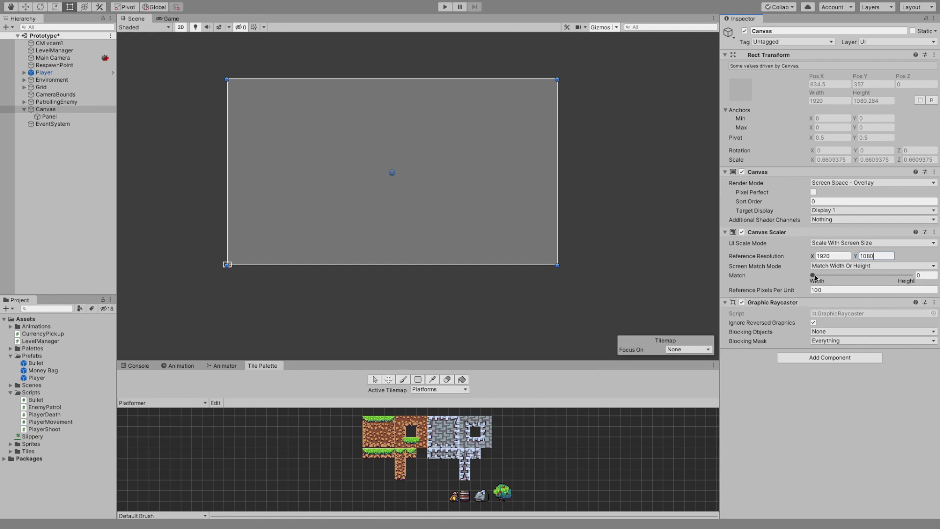
pyautogui.click(814, 290)
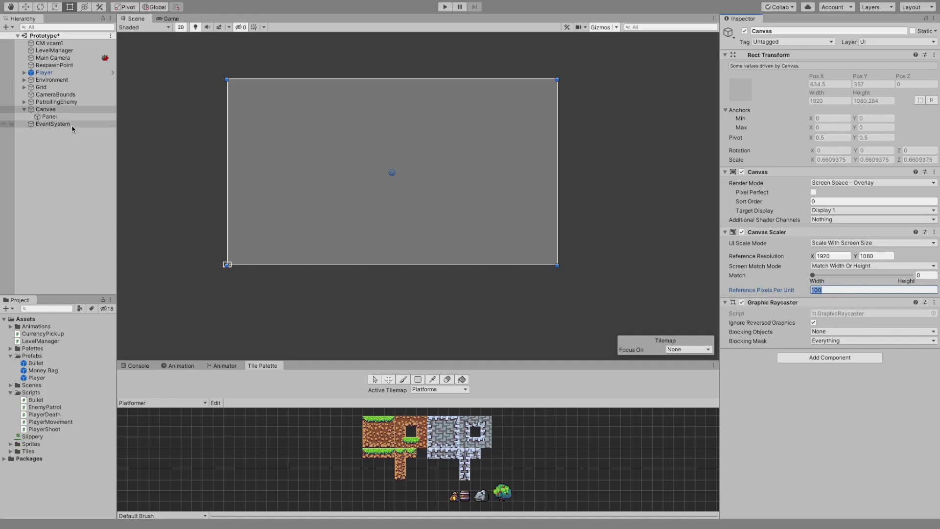
# Change the Panel's source image to the Square sprite.
pyautogui.click(48, 117)
pyautogui.click(933, 197)
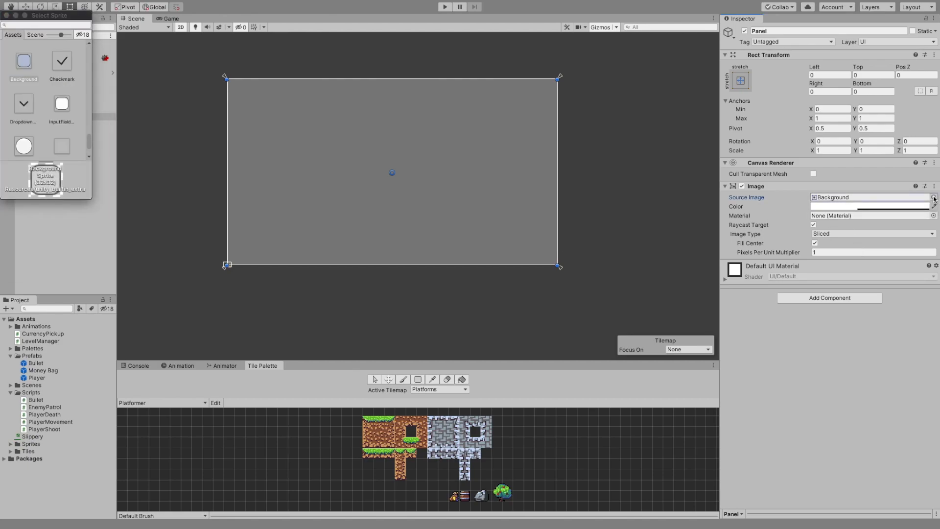
pyautogui.scroll(10, 29, 132)
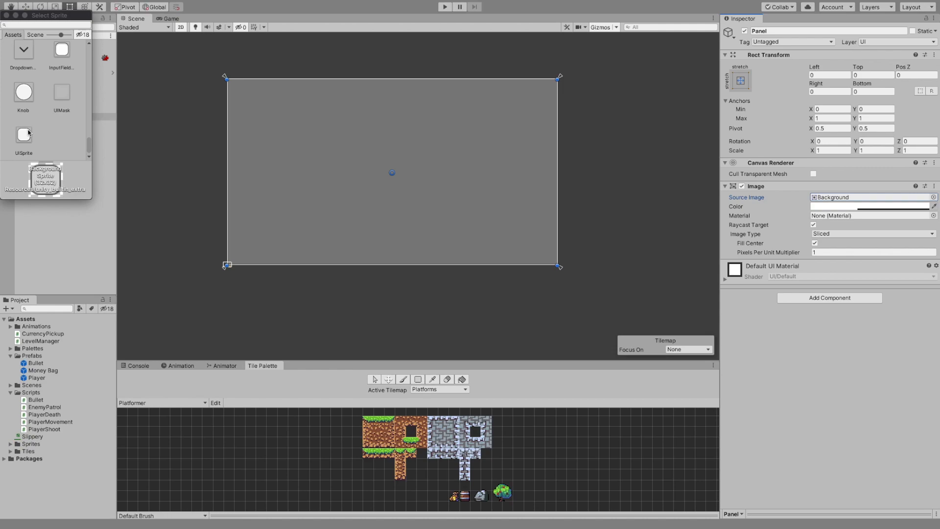
pyautogui.scroll(6, 29, 132)
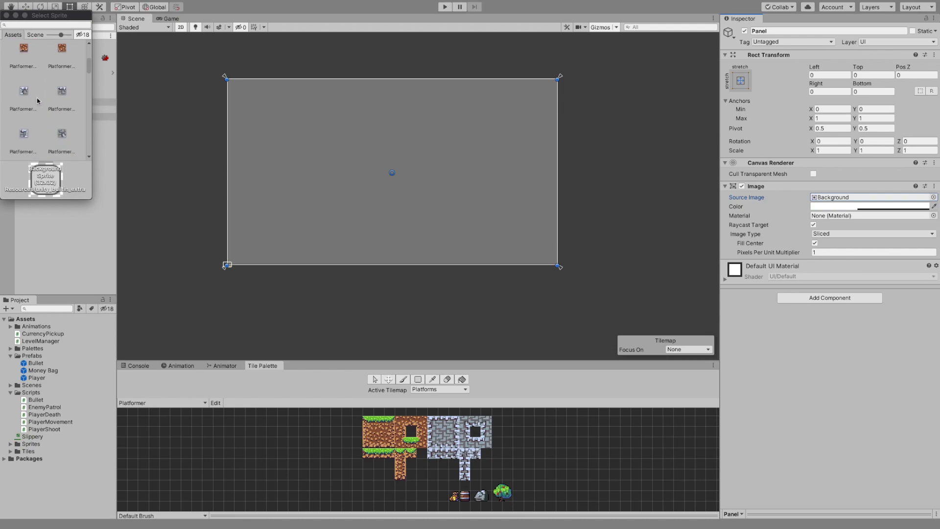
pyautogui.scroll(-8, 37, 101)
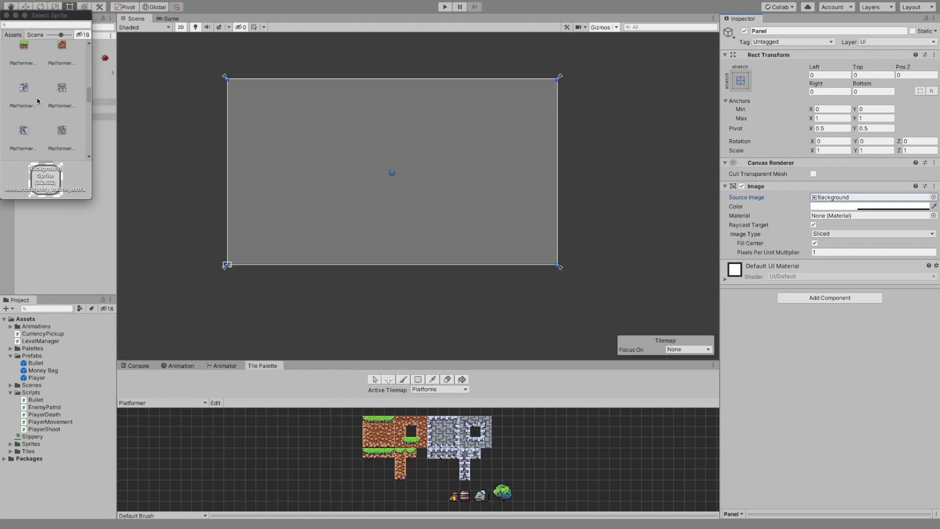
pyautogui.click(31, 23)
pyautogui.write('squ')
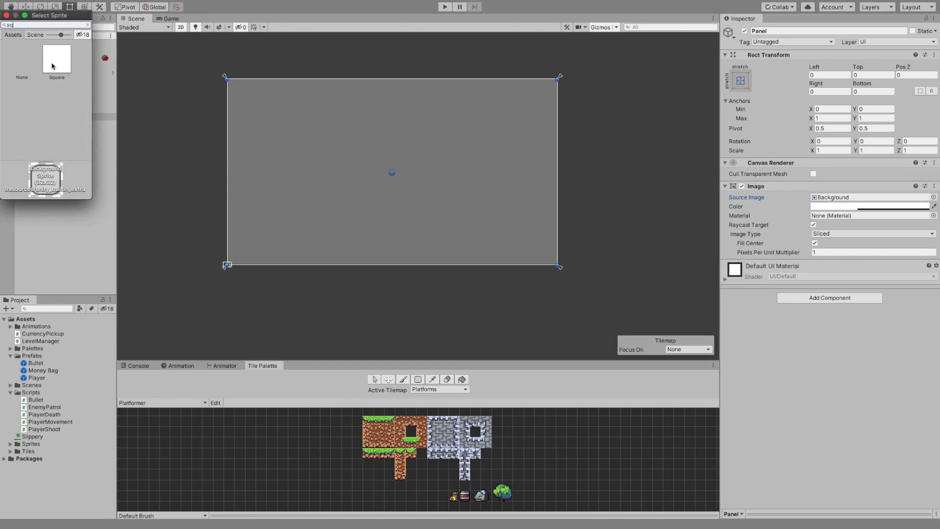
pyautogui.doubleClick(58, 63)
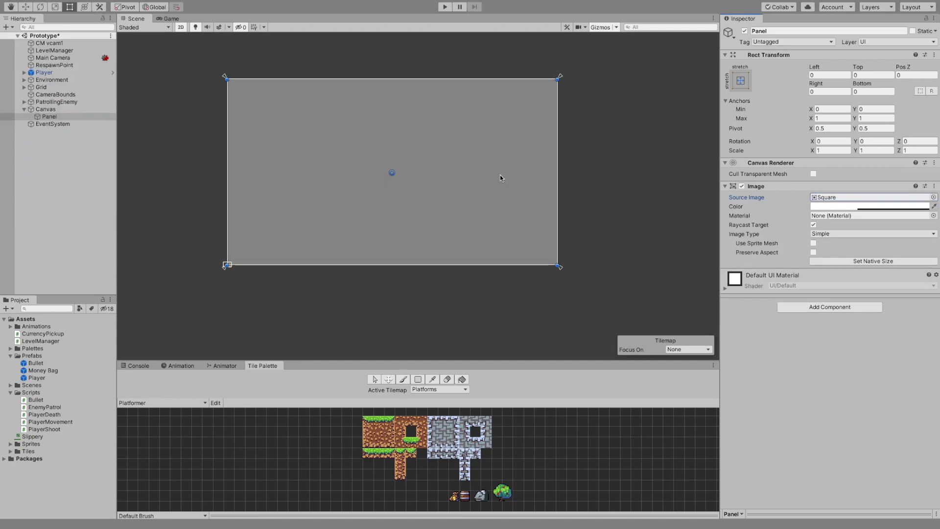
# Try the Preserve Aspect and Use Sprite Mesh options on the Panel's image, then switch both off.
pyautogui.click(812, 252)
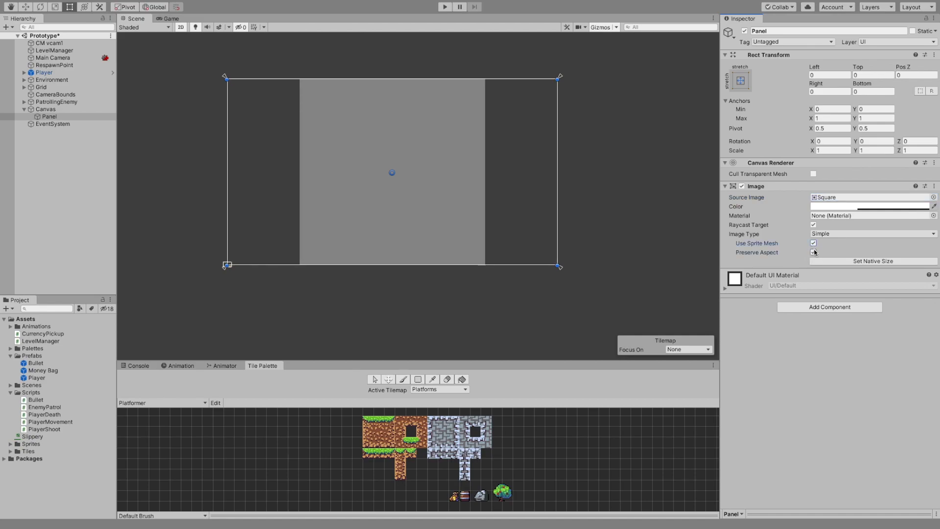
pyautogui.click(813, 243)
pyautogui.click(813, 252)
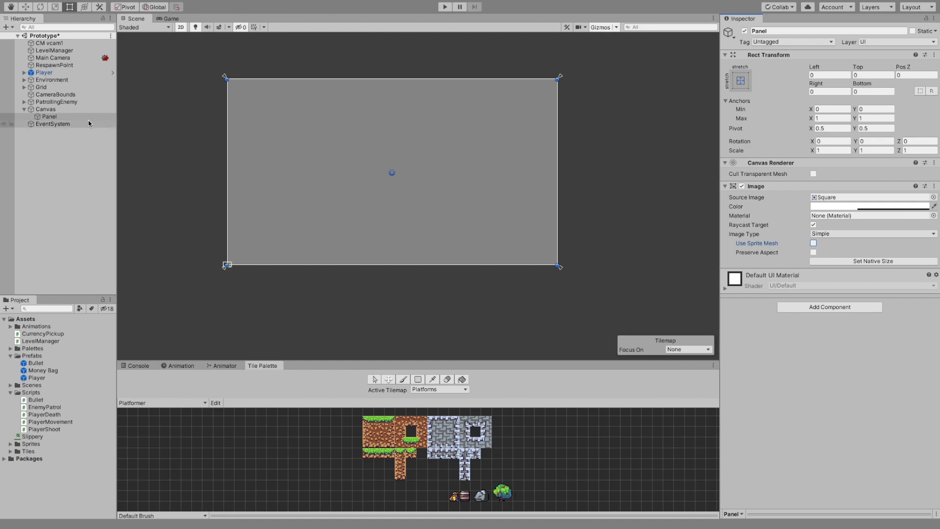
pyautogui.click(168, 18)
pyautogui.click(135, 19)
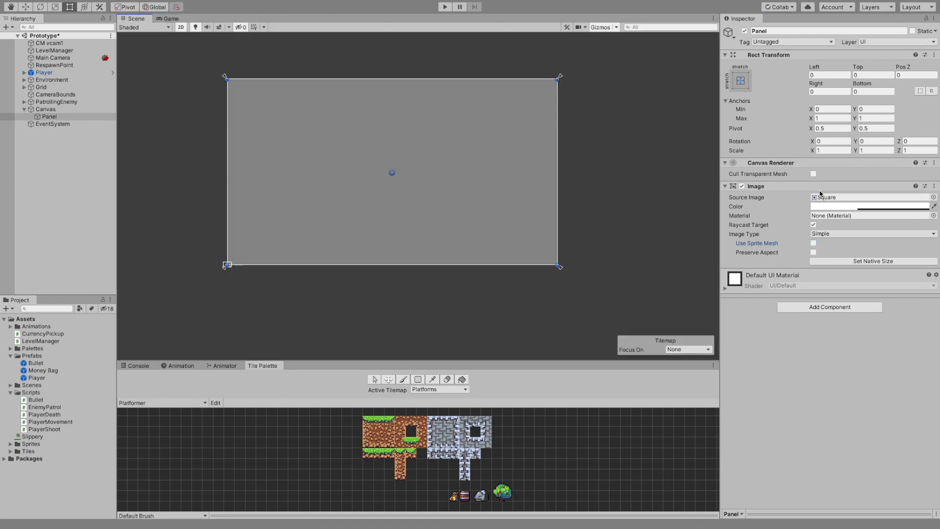
# Anchor the Panel to the canvas's top-left corner, including pivot and position, and resize it to 300 by 100.
pyautogui.click(740, 80)
pyautogui.hotkey('shift', 'alt')
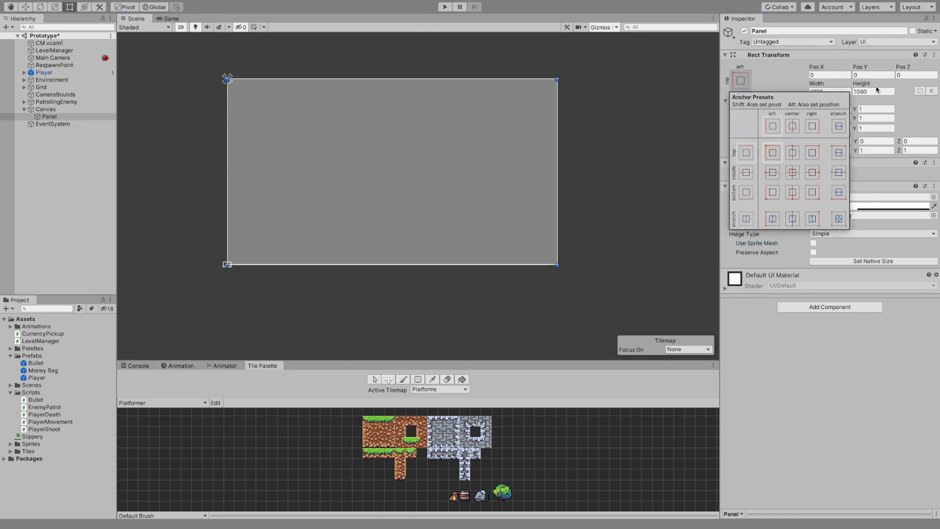
pyautogui.keyDown('alt'); pyautogui.keyDown('shift'); pyautogui.click(771, 156); pyautogui.keyUp('shift'); pyautogui.keyUp('alt')
pyautogui.click(832, 92)
pyautogui.write('300')
pyautogui.press('Tab')
pyautogui.write('100')
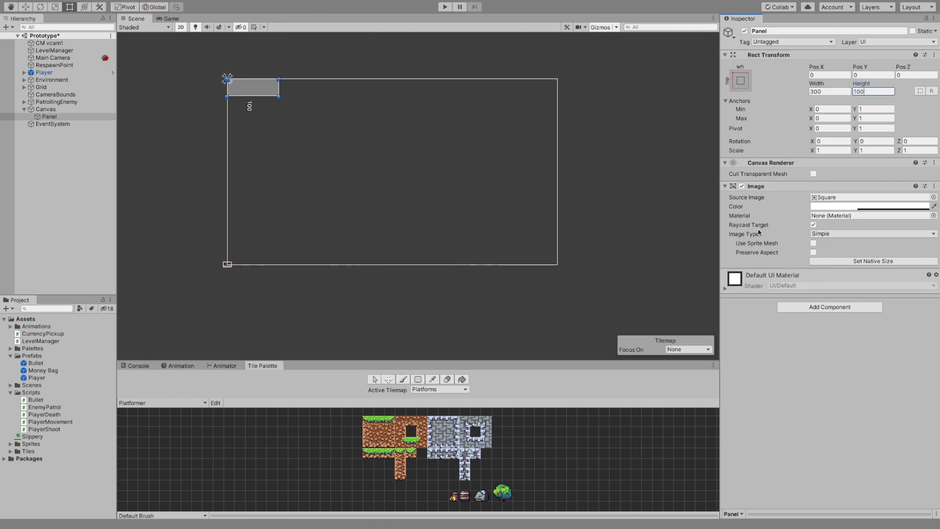
pyautogui.click(176, 19)
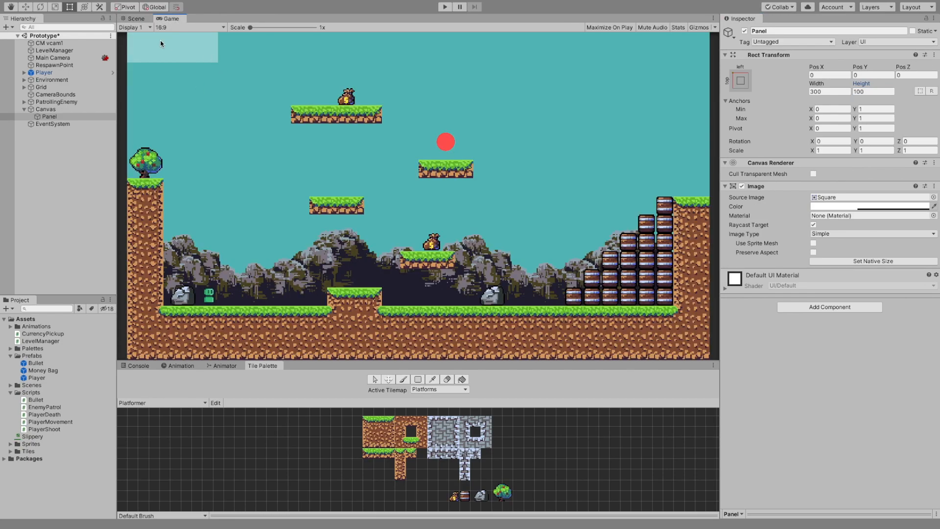
# Offset the Panel from the corner with Pos X 25 and Pos Y -25, and check its placement in the Game view.
pyautogui.click(125, 19)
pyautogui.click(822, 74)
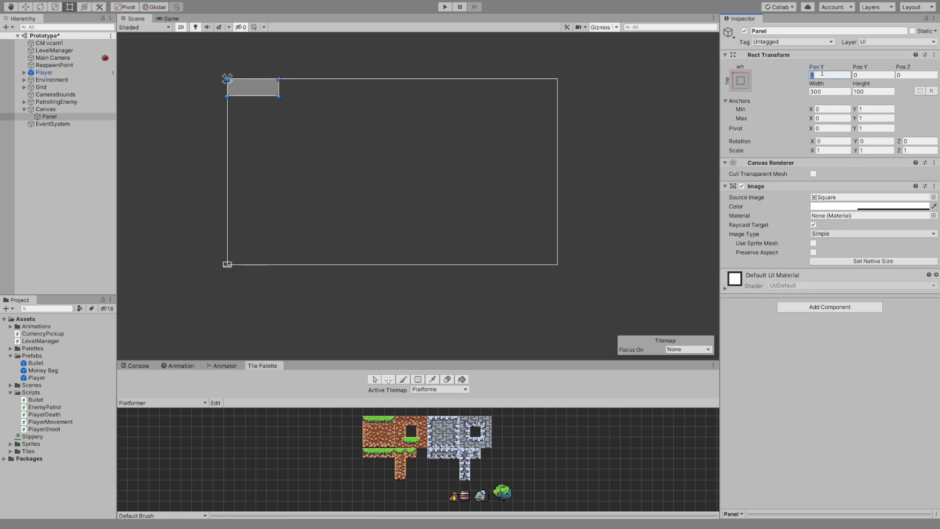
pyautogui.write('25')
pyautogui.press('Tab')
pyautogui.write('-25')
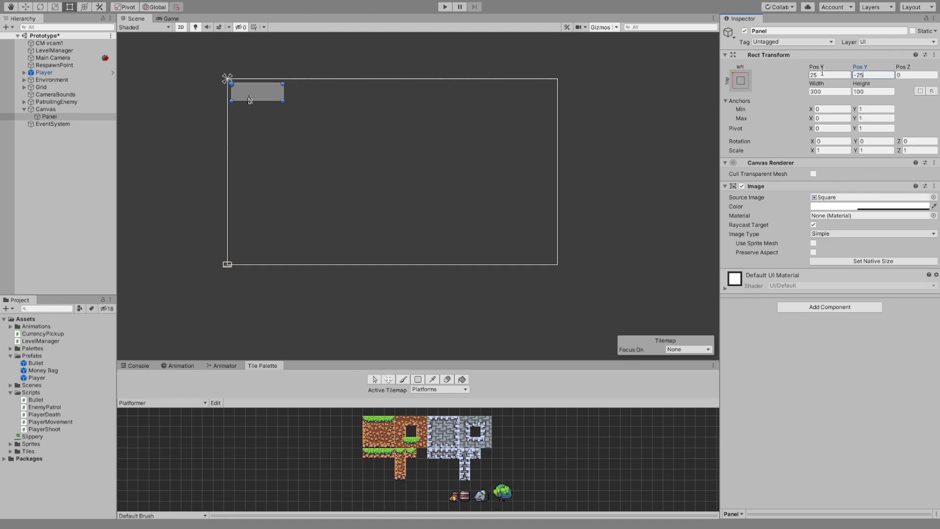
pyautogui.click(169, 18)
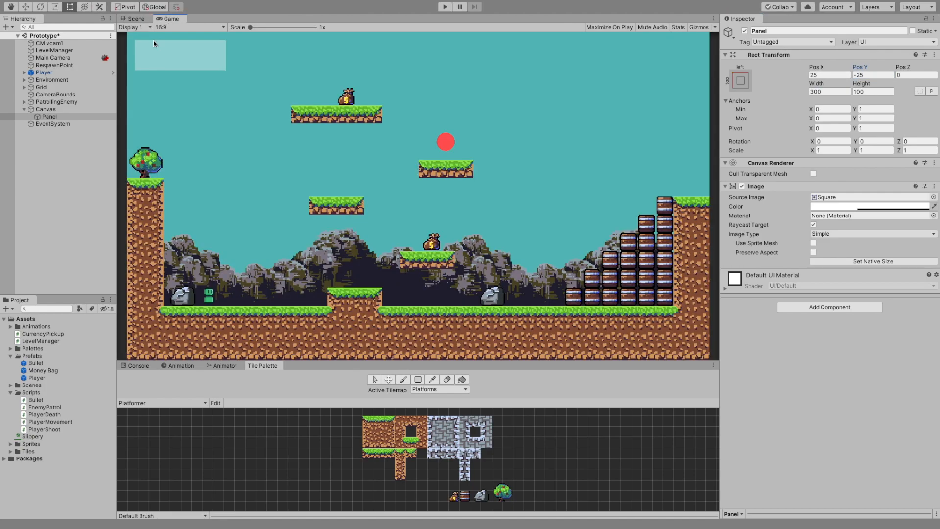
pyautogui.click(136, 19)
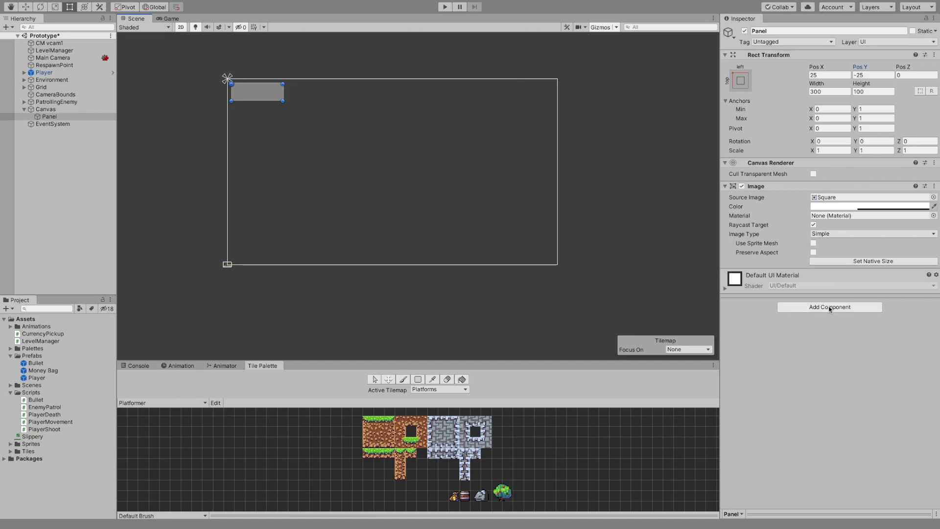
# Add a UI Text element as a child of the Panel and stretch it to fill the whole Panel.
pyautogui.click(50, 116)
pyautogui.rightClick(64, 119)
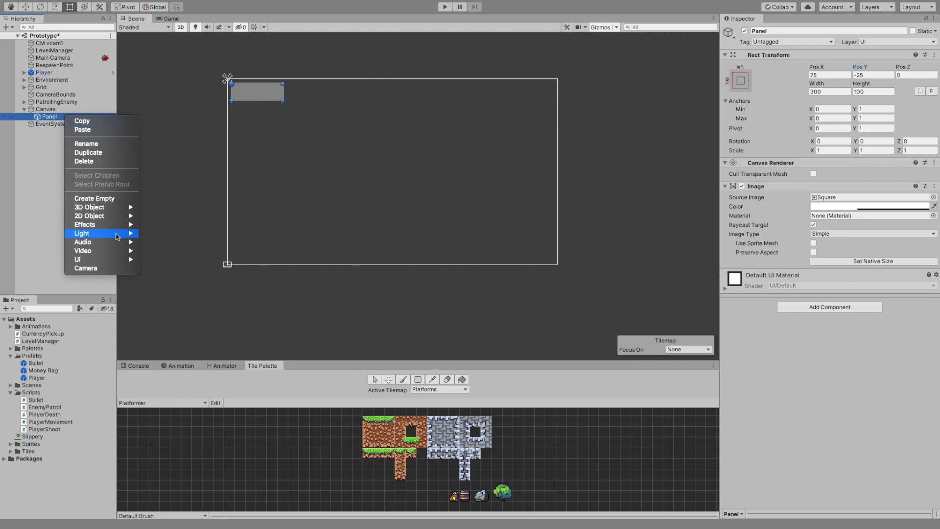
pyautogui.moveTo(105, 261)
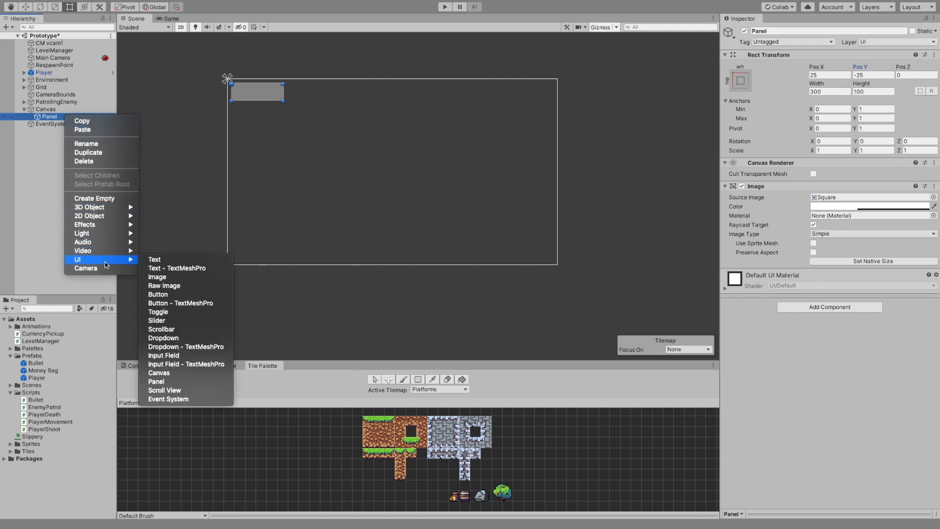
pyautogui.click(178, 260)
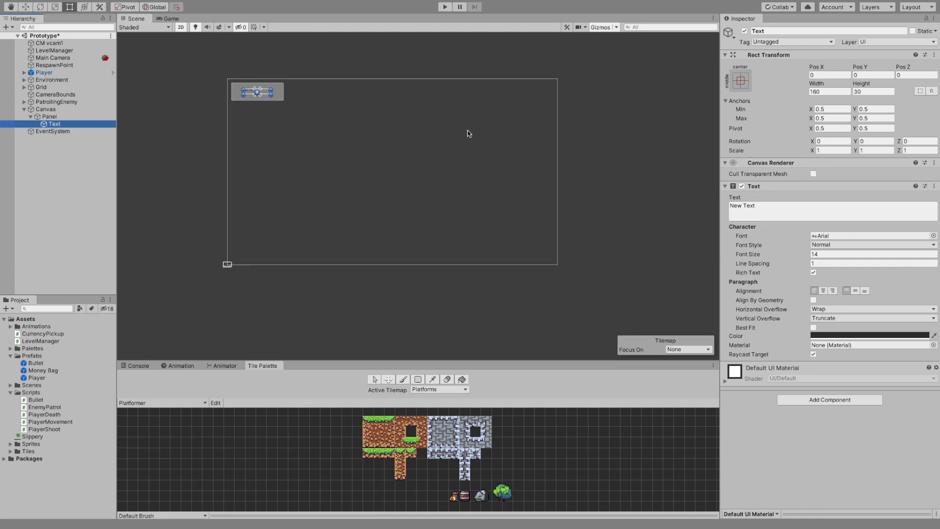
pyautogui.scroll(2, 258, 95)
pyautogui.click(741, 81)
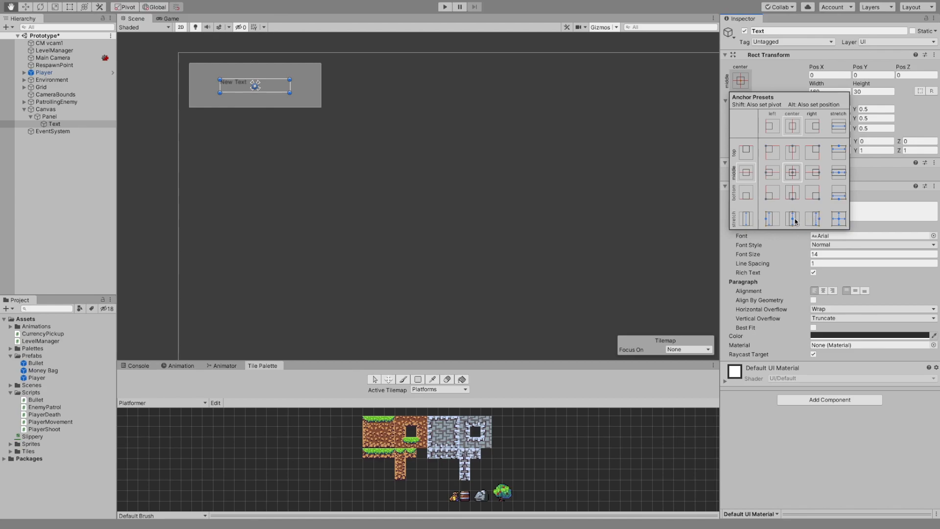
pyautogui.keyDown('alt'); pyautogui.click(840, 221); pyautogui.keyUp('alt')
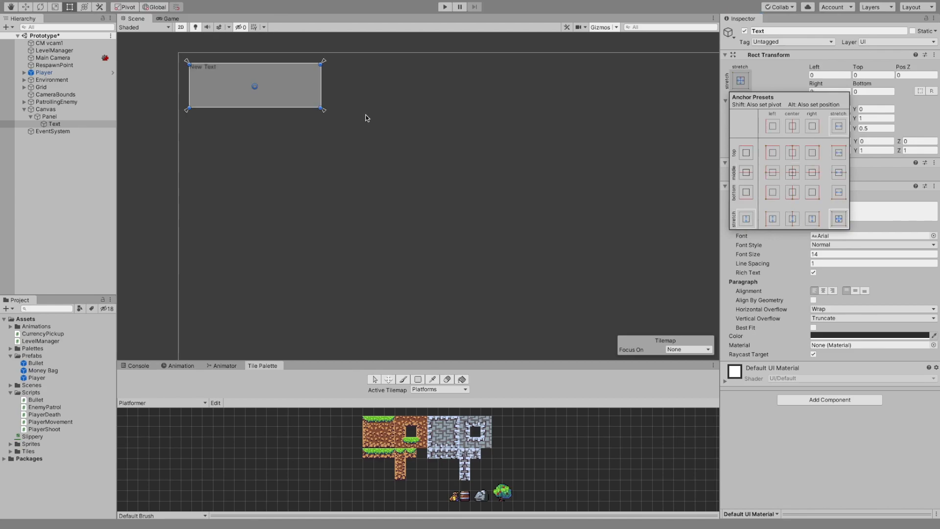
# Align the text to the left and vertical middle, and enable Align By Geometry.
pyautogui.click(854, 291)
pyautogui.click(831, 291)
pyautogui.click(813, 290)
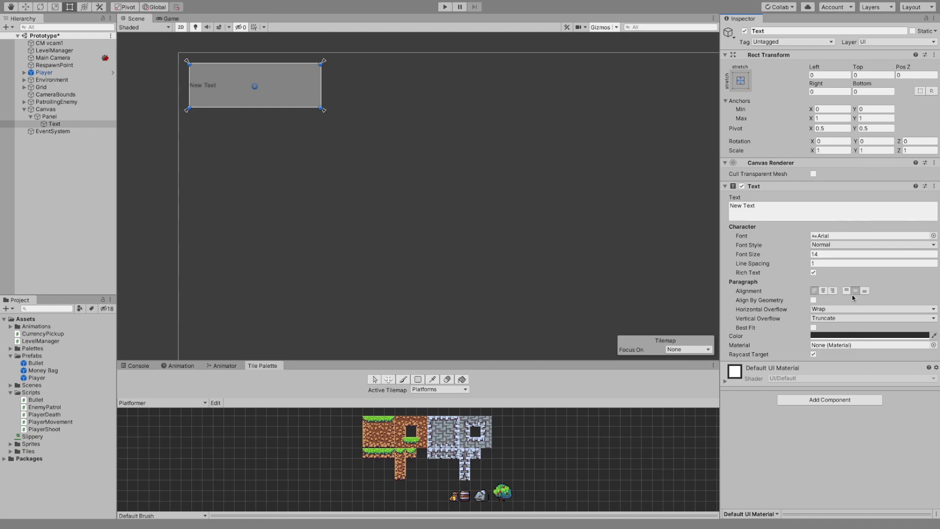
pyautogui.click(813, 300)
# Set the text's font size to 36 and replace its content with "£0".
pyautogui.click(789, 204)
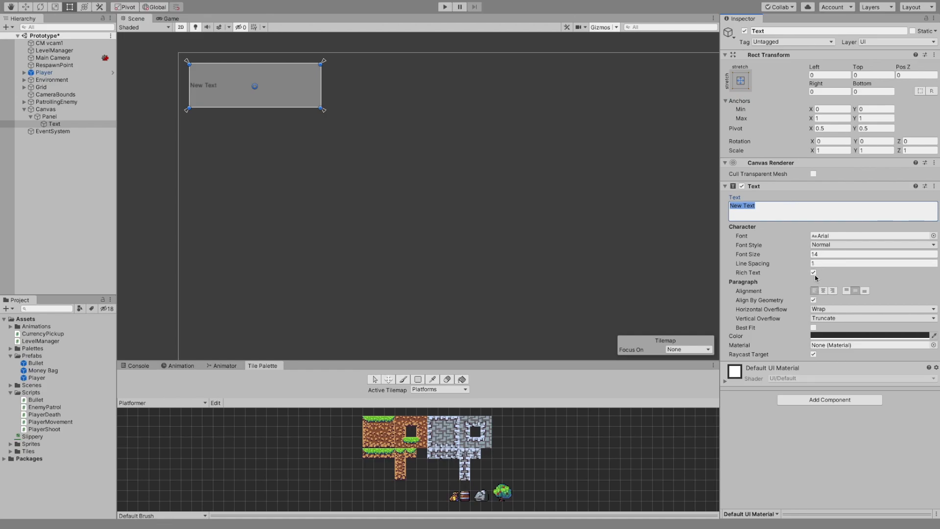
pyautogui.click(818, 255)
pyautogui.write('36')
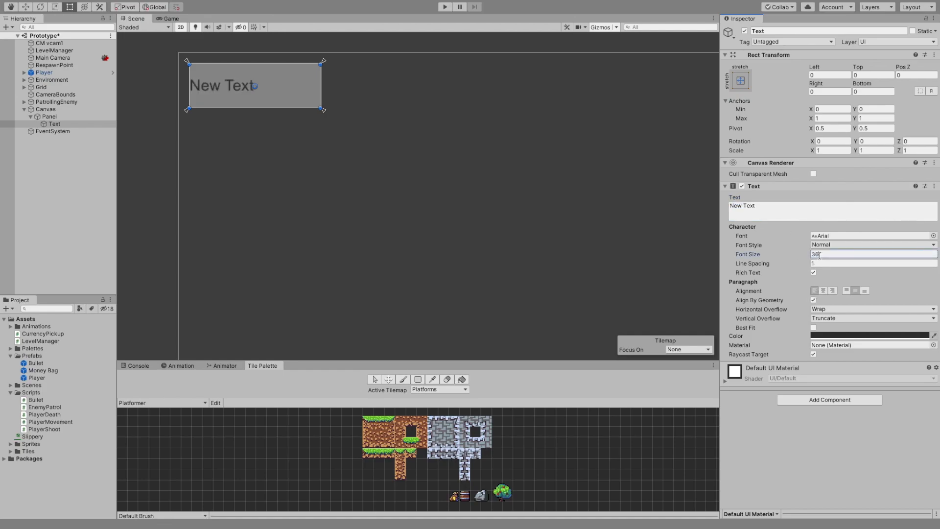
pyautogui.click(783, 213)
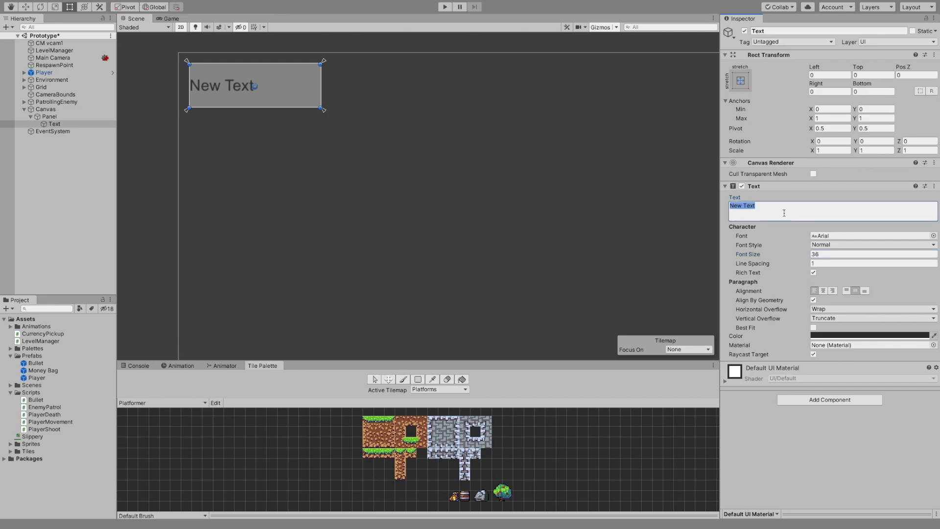
pyautogui.write('£1')
pyautogui.press('BackSpace')
pyautogui.write('0')
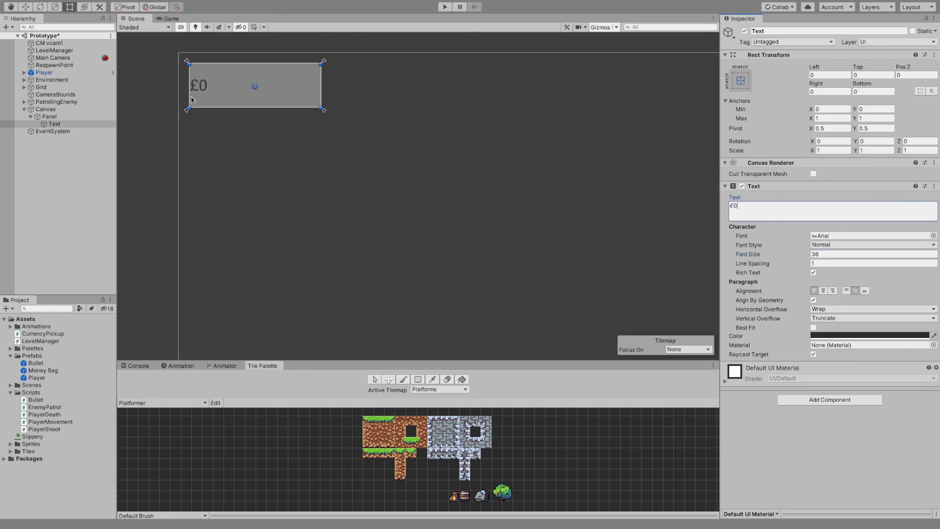
# Set the currency text's font size to 48 and its font style to Bold, and check it in the Game view.
pyautogui.click(819, 254)
pyautogui.write('48')
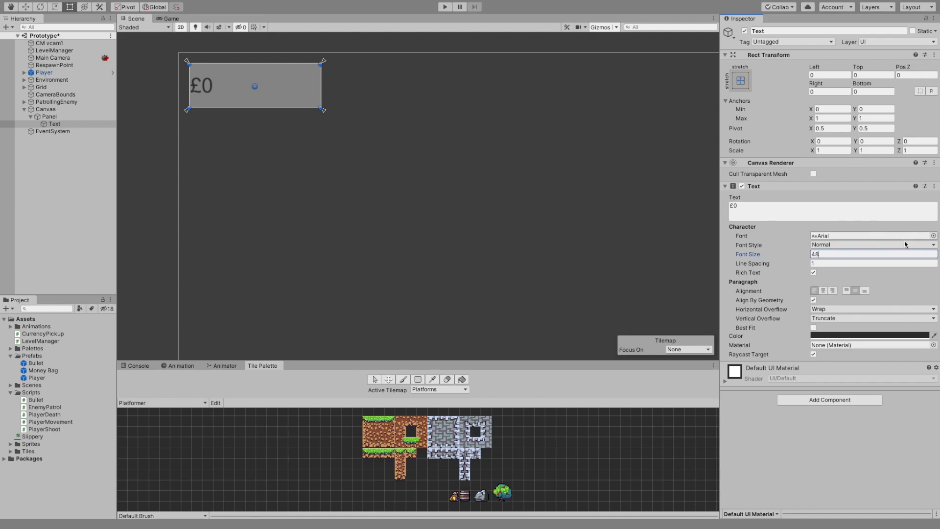
pyautogui.click(925, 244)
pyautogui.click(869, 254)
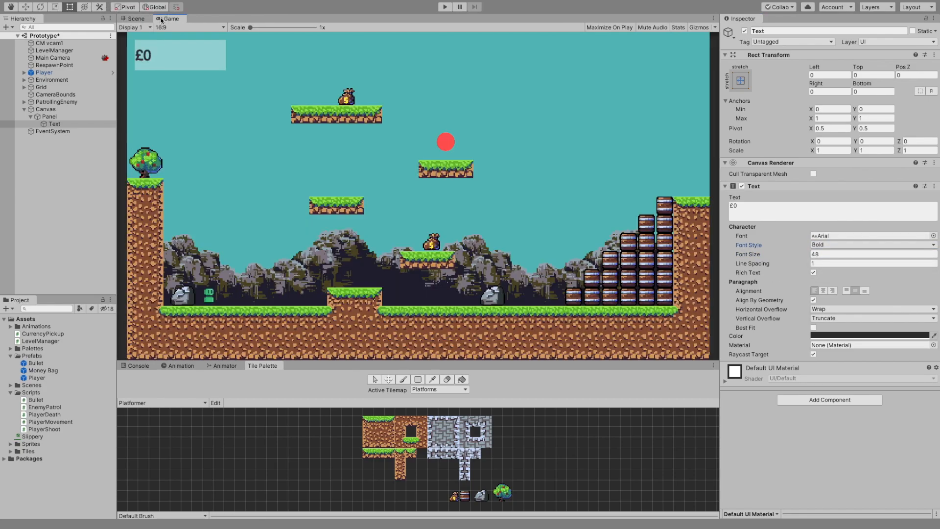
# Inset the Text by 10 on the left, top, right and bottom of the Panel, and check it in the Game view.
pyautogui.click(137, 18)
pyautogui.click(67, 124)
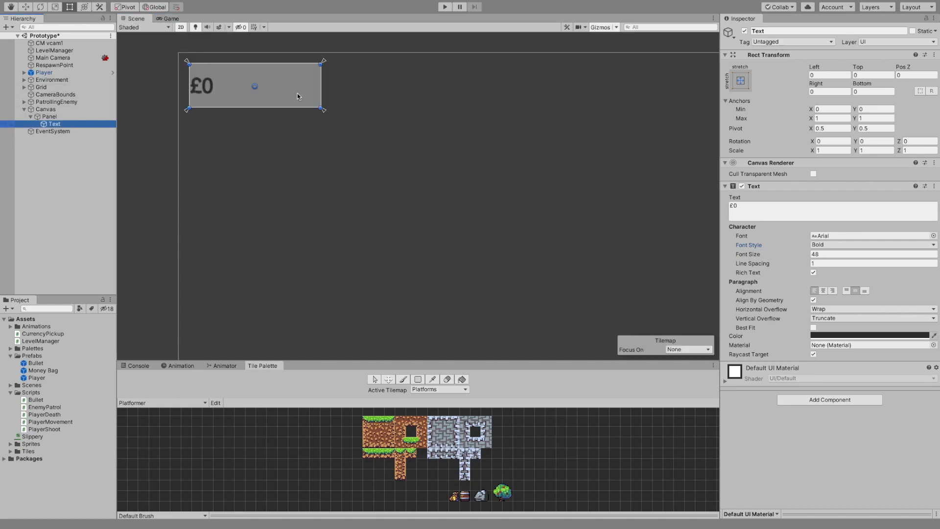
pyautogui.click(823, 75)
pyautogui.write('10')
pyautogui.press('Tab')
pyautogui.write('10')
pyautogui.press('Tab')
pyautogui.press('Tab')
pyautogui.write('10')
pyautogui.press('Tab')
pyautogui.write('10')
pyautogui.click(170, 19)
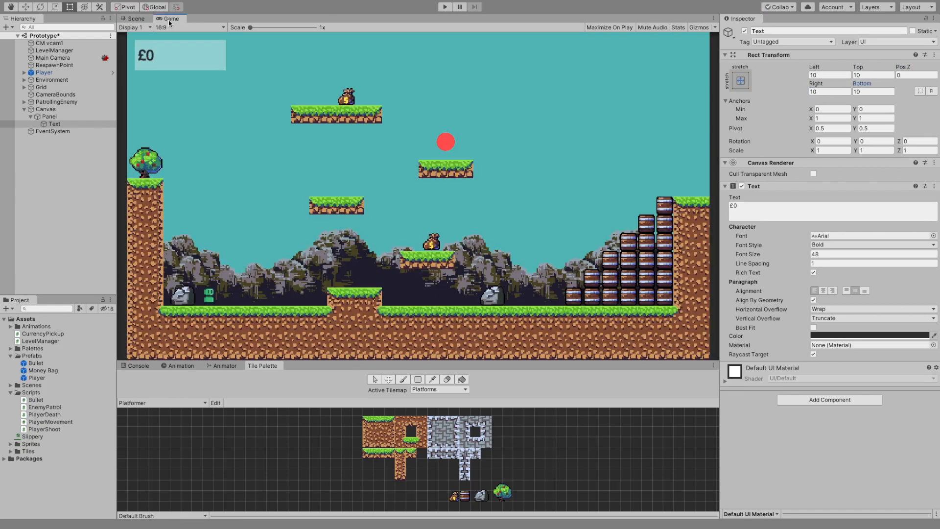
# Change the Panel's image colour to black, keeping its transparency.
pyautogui.click(135, 19)
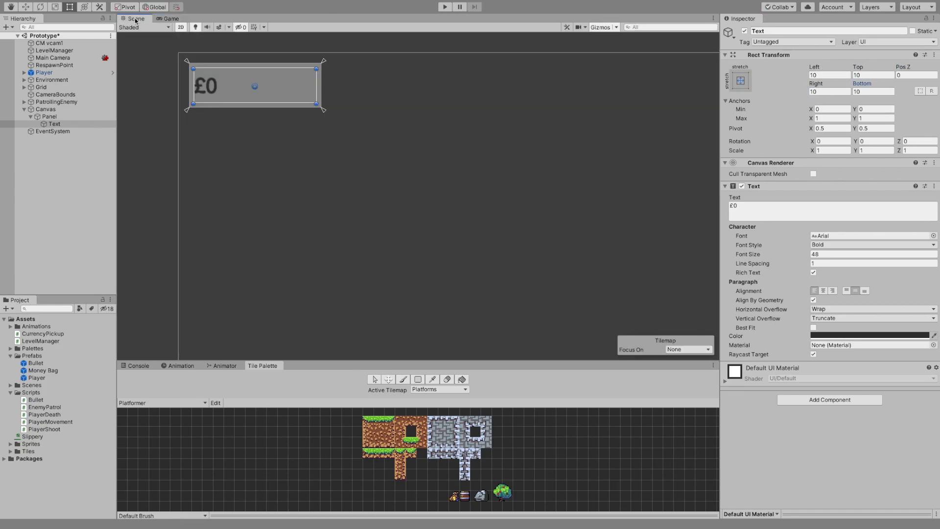
pyautogui.click(49, 117)
pyautogui.click(842, 206)
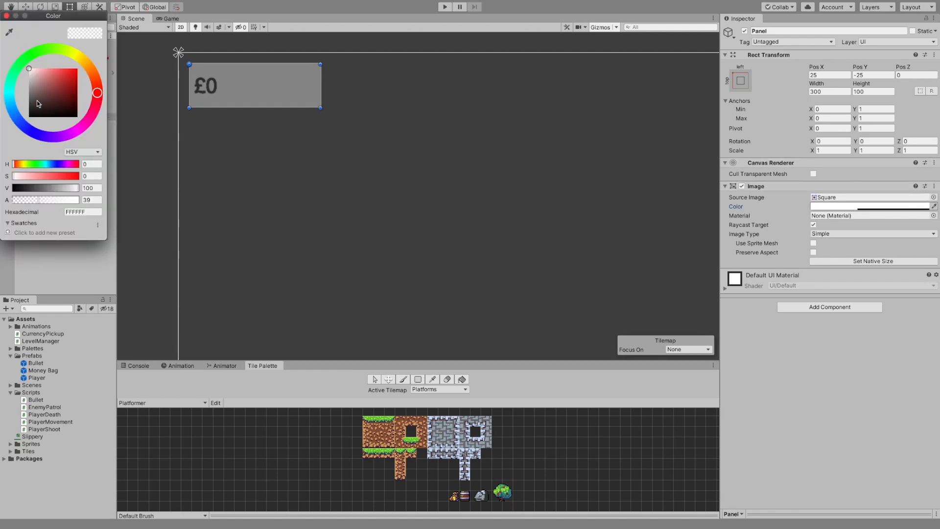
pyautogui.click(38, 104)
pyautogui.click(7, 16)
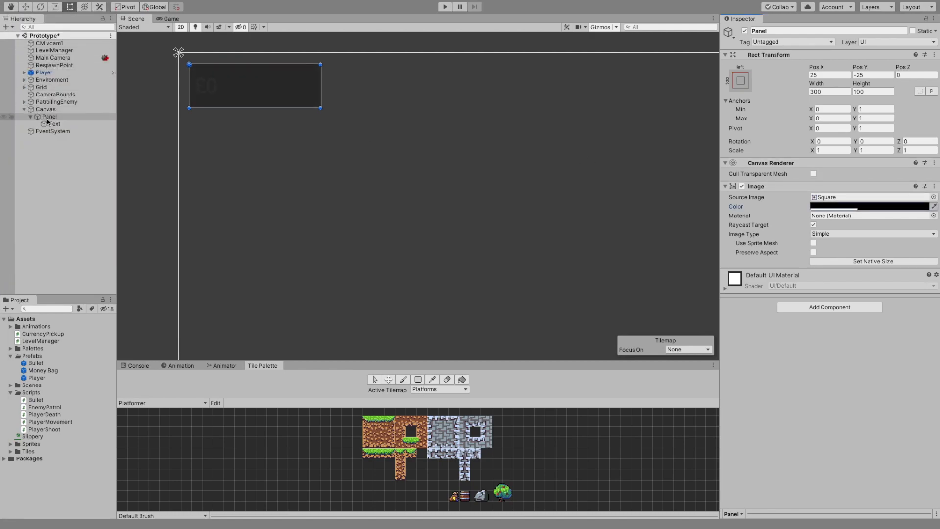
# Set the Text object's colour to white and check the panel in the Game view.
pyautogui.click(51, 124)
pyautogui.click(840, 336)
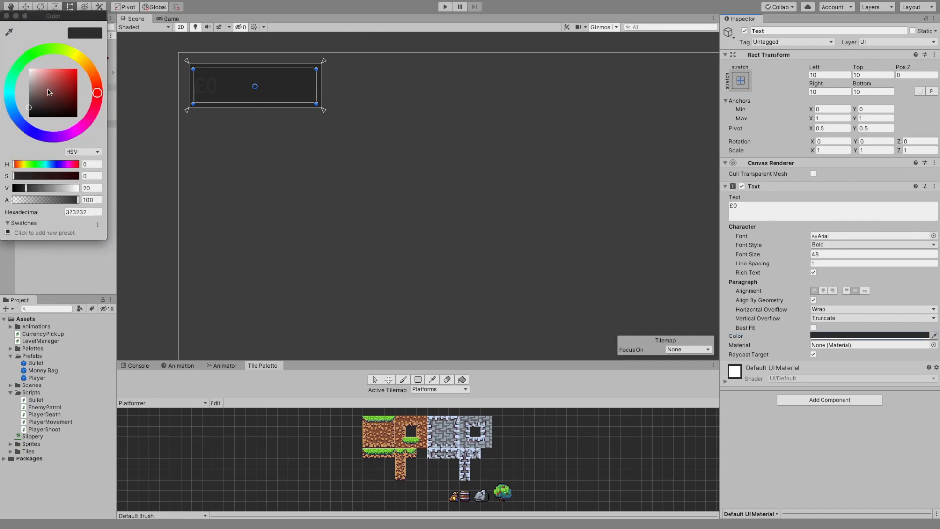
pyautogui.moveTo(48, 89); pyautogui.dragTo(31, 69)
pyautogui.click(7, 16)
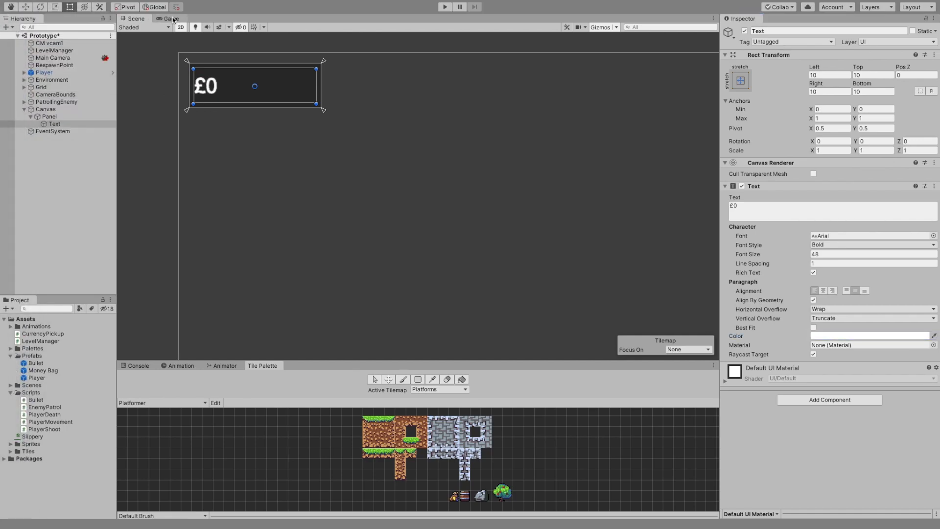
pyautogui.click(169, 19)
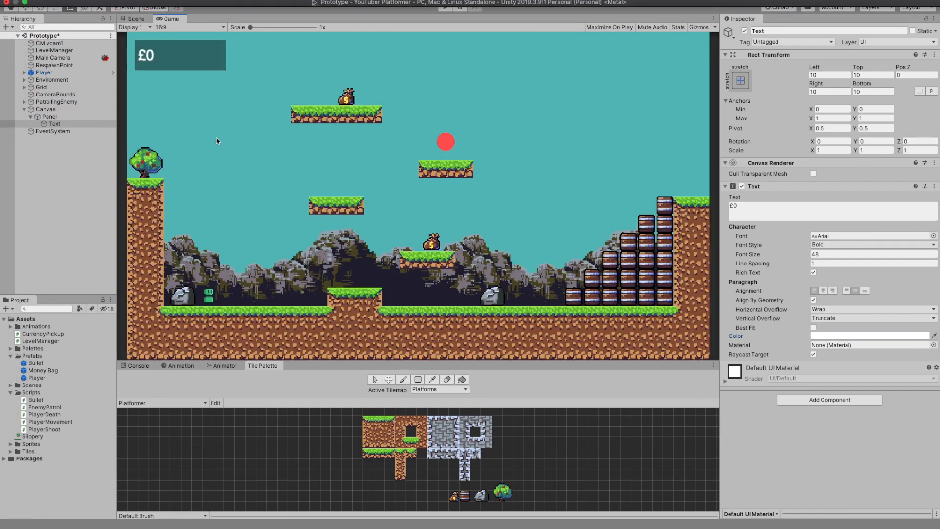
# Rename the Panel's child Text object to CurrencyUI in the scene.
pyautogui.click(136, 18)
pyautogui.click(53, 124)
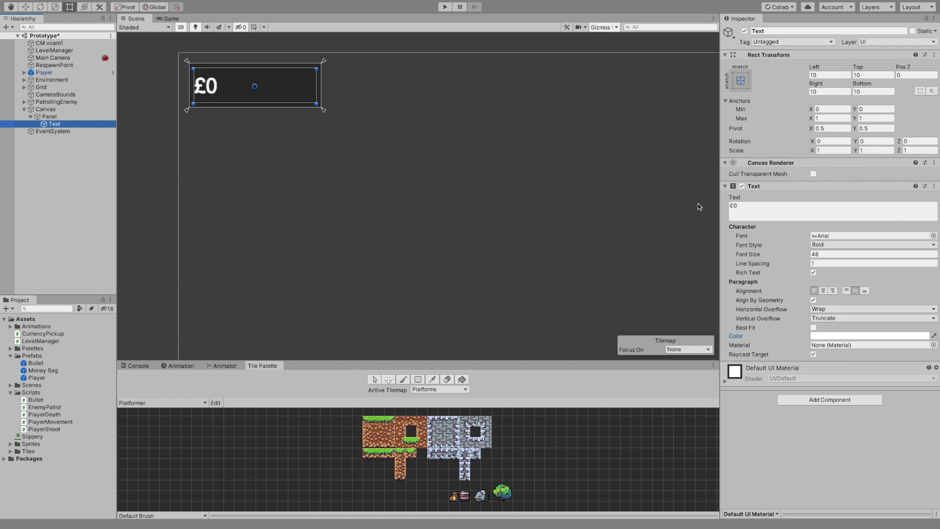
pyautogui.press('F2')
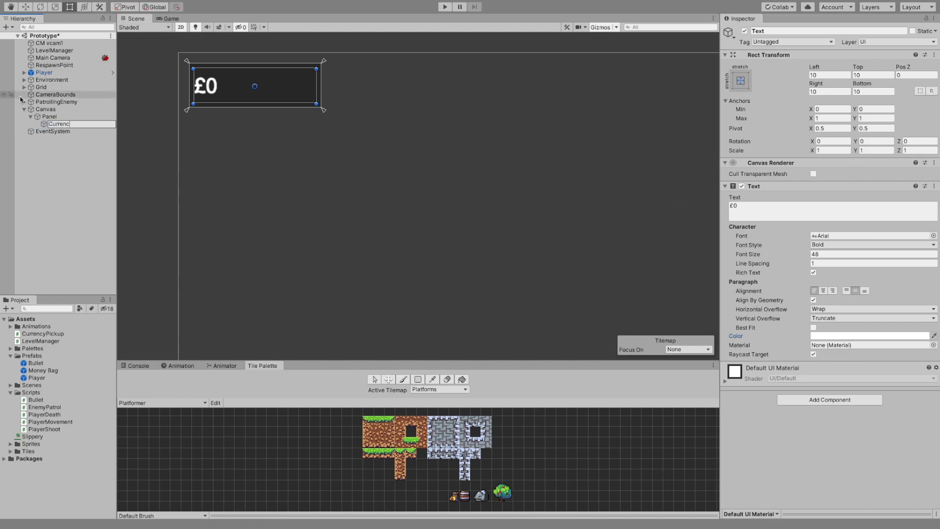
pyautogui.write('CurrencyUI')
pyautogui.press('Return')
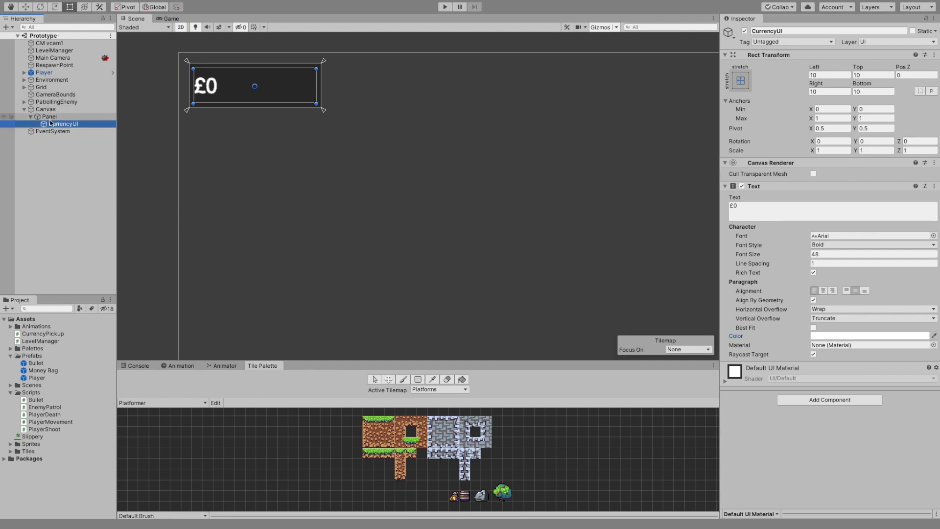
# Switch to Visual Studio and start declaring a public Text field below the currency variable in LevelManager.cs.
pyautogui.click(53, 51)
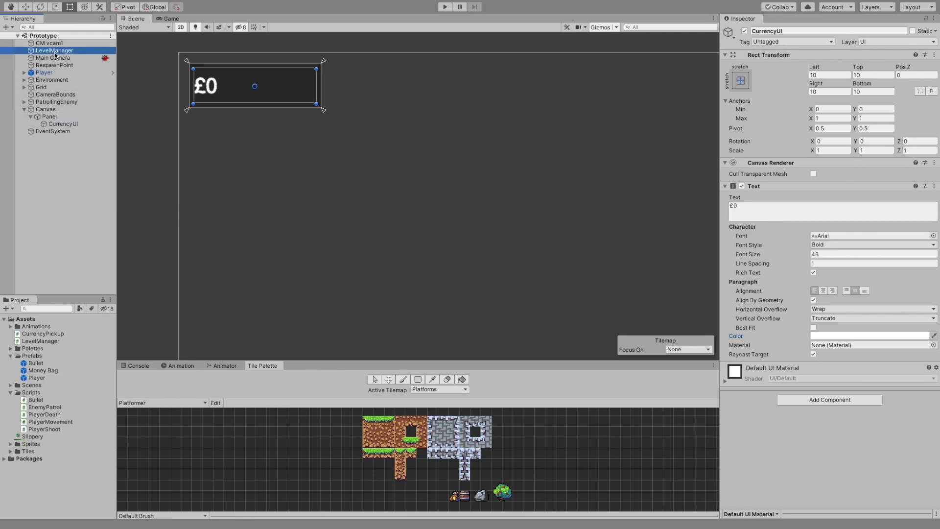
pyautogui.hotkey('ctrl', 'Left')
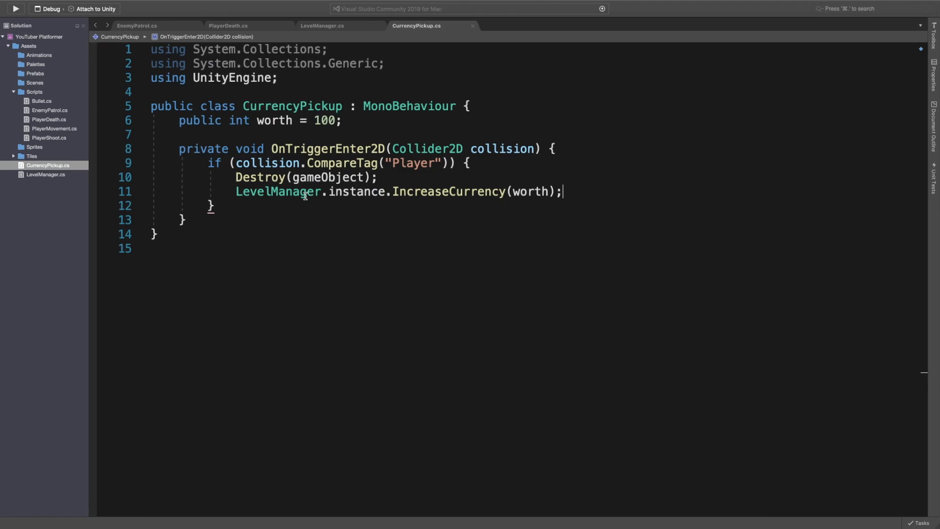
pyautogui.click(328, 27)
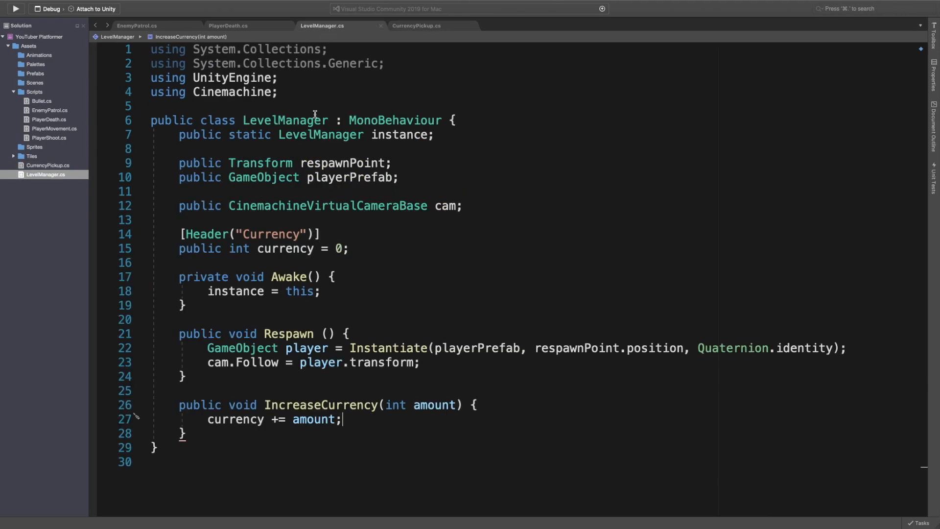
pyautogui.click(358, 249)
pyautogui.press('Return')
pyautogui.write('public Text')
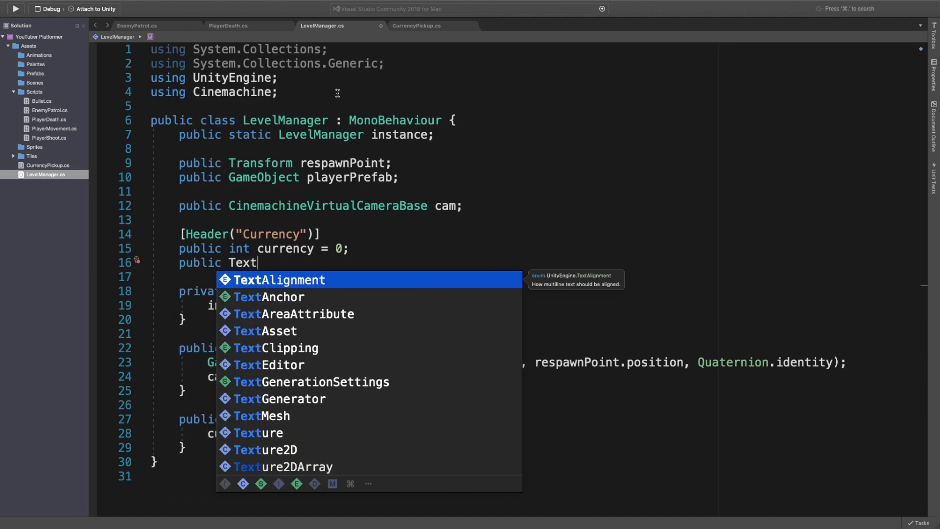
# Add "using UnityEngine.UI;" below the UnityEngine import and complete the public Text declaration with the name currencyUI.
pyautogui.click(300, 76)
pyautogui.press('super+shift+Left')
pyautogui.press('super+c')
pyautogui.press('Right')
pyautogui.press('Return')
pyautogui.press('super+v')
pyautogui.press('Left')
pyautogui.write('.UI')
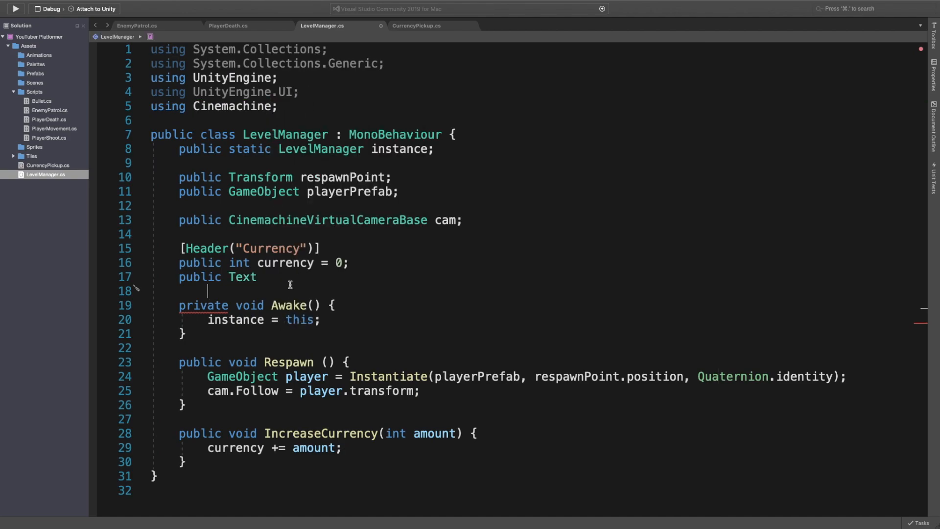
pyautogui.click(291, 283)
pyautogui.write('currencyUI;')
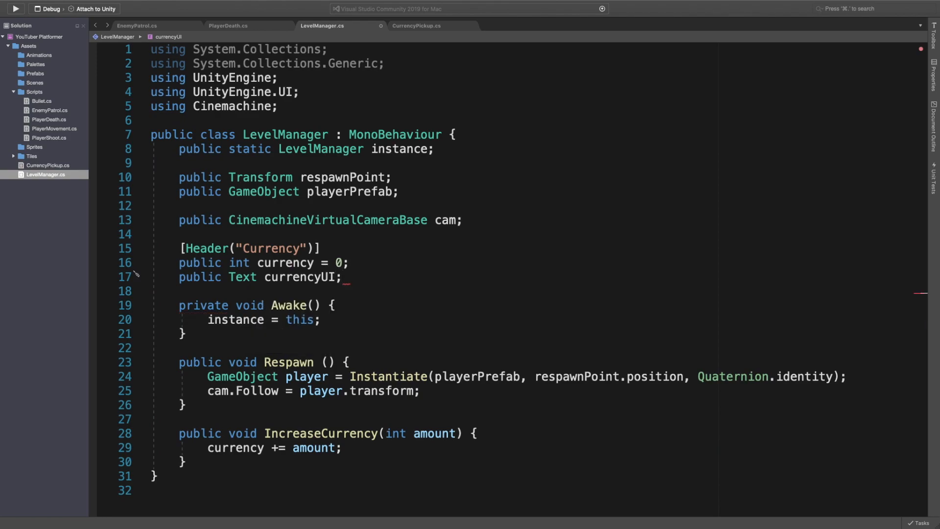
# Below "currency += amount;" in IncreaseCurrency, add the line currencyUI.text = "£" + currency;.
pyautogui.scroll(-3, 276, 380)
pyautogui.click(363, 396)
pyautogui.press('Return')
pyautogui.write('curren')
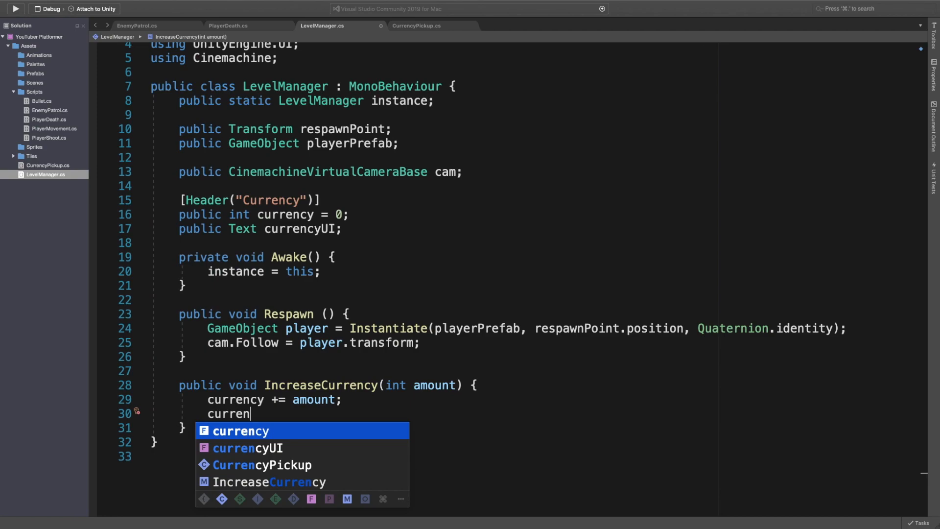
pyautogui.write('cyUI.text = "£" +')
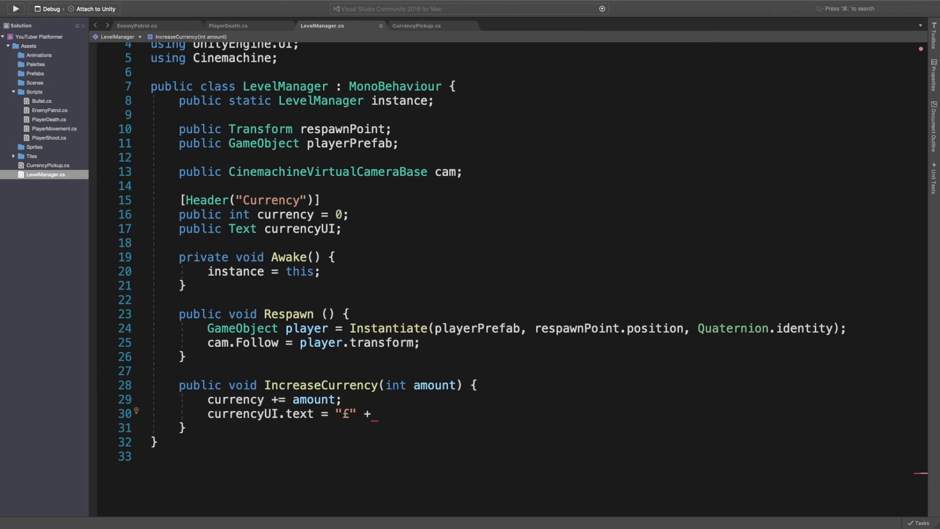
pyautogui.press('Left')
pyautogui.press('Left')
pyautogui.press('BackSpace')
pyautogui.write('~')
pyautogui.press('BackSpace')
pyautogui.write('£')
pyautogui.press('Right')
pyautogui.press('Right')
pyautogui.press('Right')
pyautogui.press('Right')
pyautogui.write('currency;')
pyautogui.press('Right')
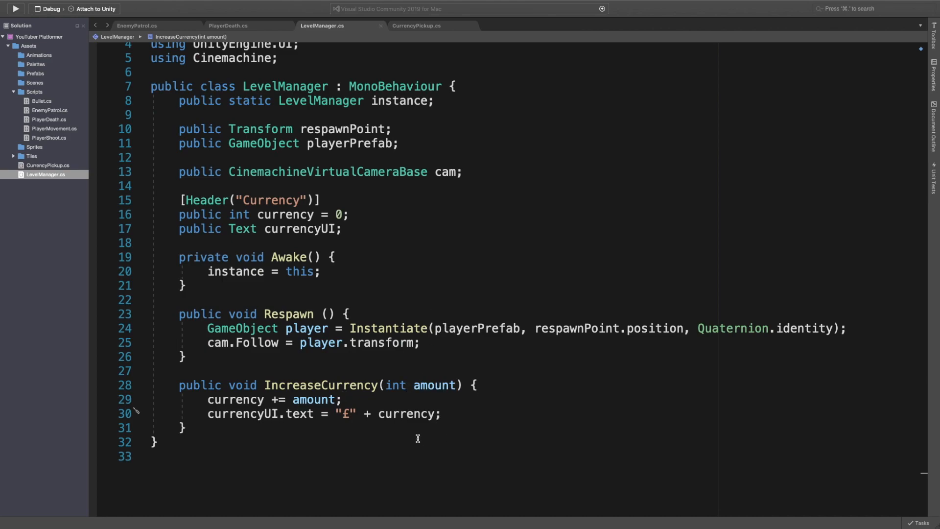
# Switch to Unity and assign the CurrencyUI text object to the LevelManager script's Currency UI field.
pyautogui.hotkey('ctrl', 'Right')
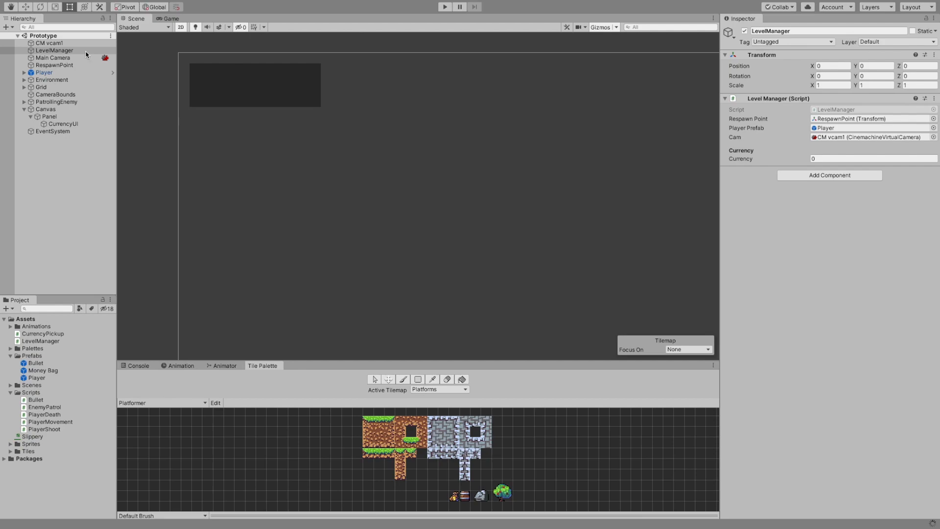
pyautogui.moveTo(47, 120); pyautogui.dragTo(871, 168)
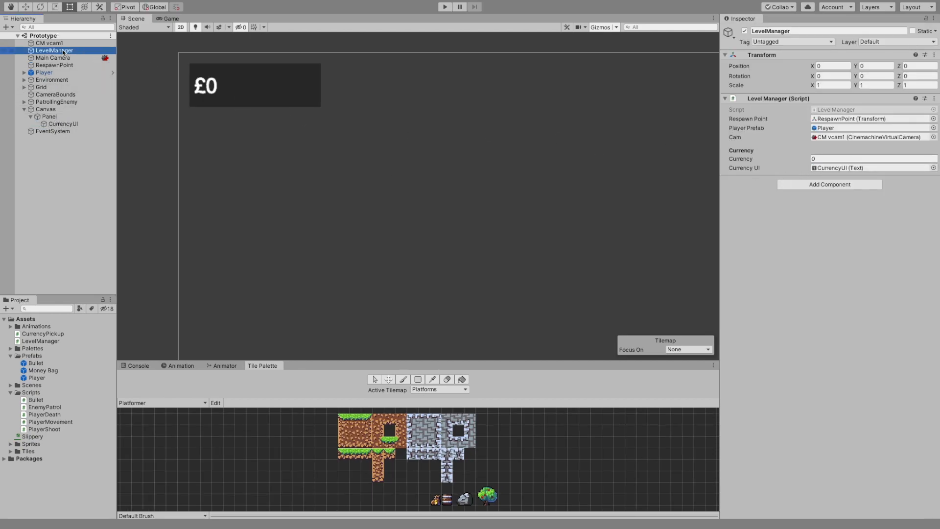
# Run the game and collect the money bags on the platforms to test the on-screen currency display.
pyautogui.click(445, 7)
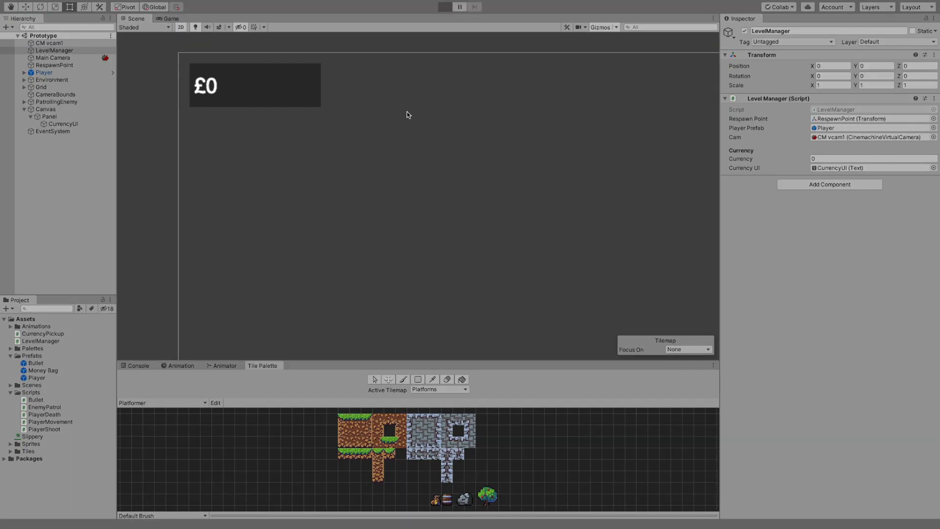
pyautogui.press('d')
pyautogui.press('space')
pyautogui.press('space')
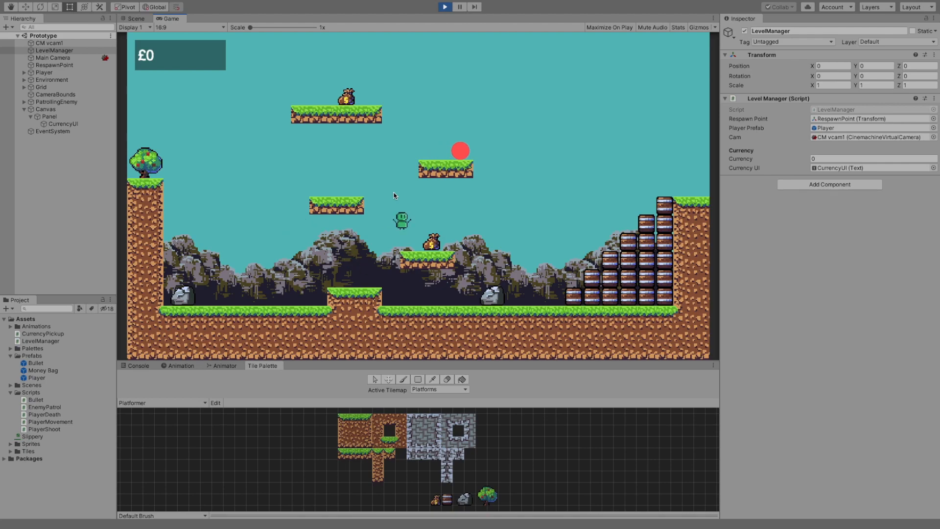
pyautogui.press('a')
pyautogui.press('space')
pyautogui.press('d')
pyautogui.press('space')
pyautogui.press('a')
pyautogui.press('space')
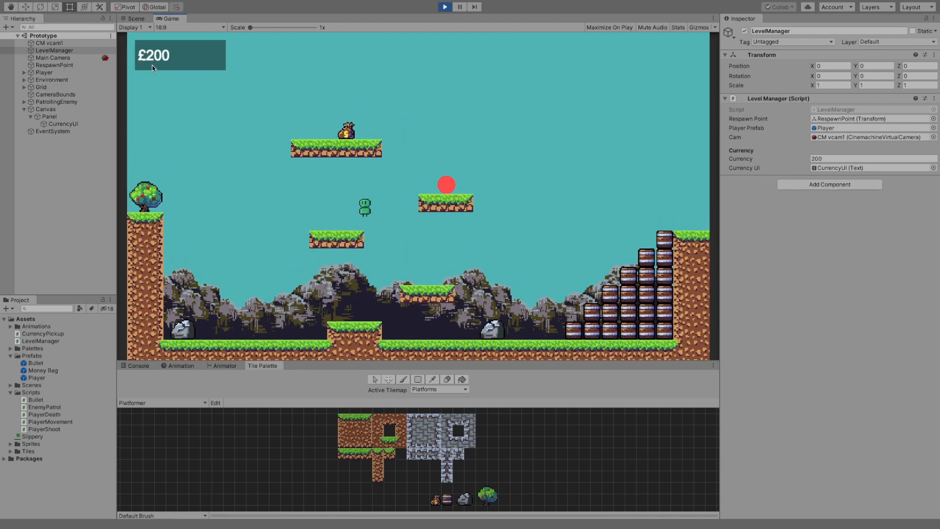
pyautogui.press('a')
pyautogui.press('d')
pyautogui.press('space')
pyautogui.press('d')
pyautogui.press('space')
pyautogui.press('a')
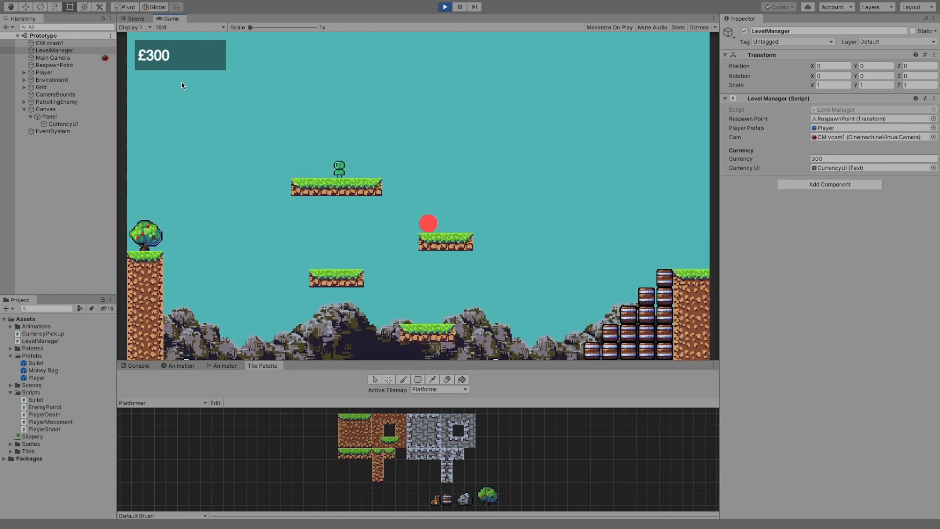
pyautogui.press('d')
pyautogui.press('space')
pyautogui.press('d')
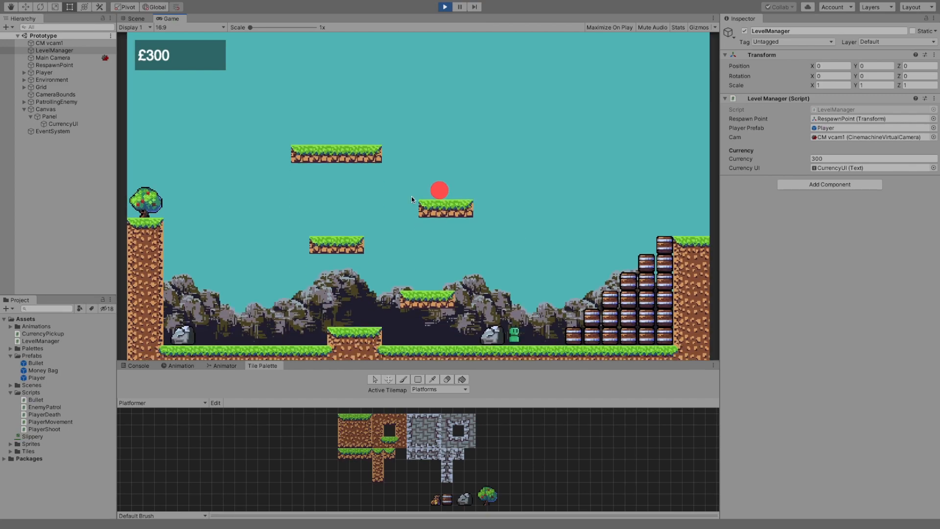
pyautogui.click(577, 241)
pyautogui.press('d')
pyautogui.press('space')
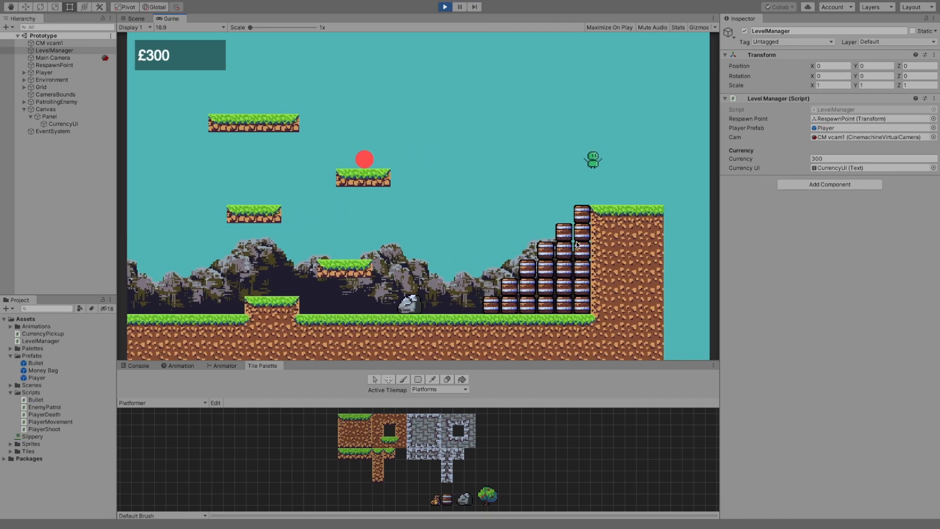
pyautogui.press('a')
pyautogui.press('space')
pyautogui.click(317, 174)
pyautogui.click(316, 174)
pyautogui.press('space')
pyautogui.click(316, 174)
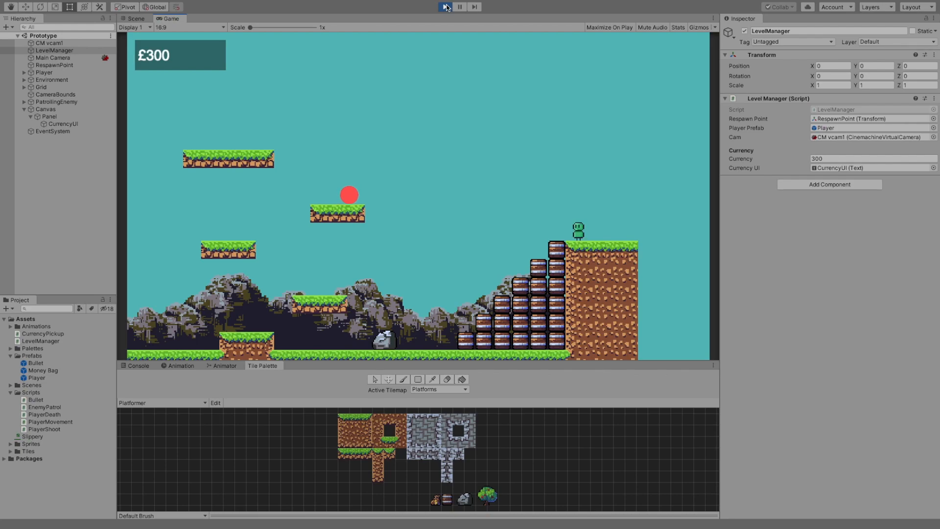
pyautogui.press('space')
pyautogui.press('Left')
pyautogui.press('Right')
pyautogui.press('space')
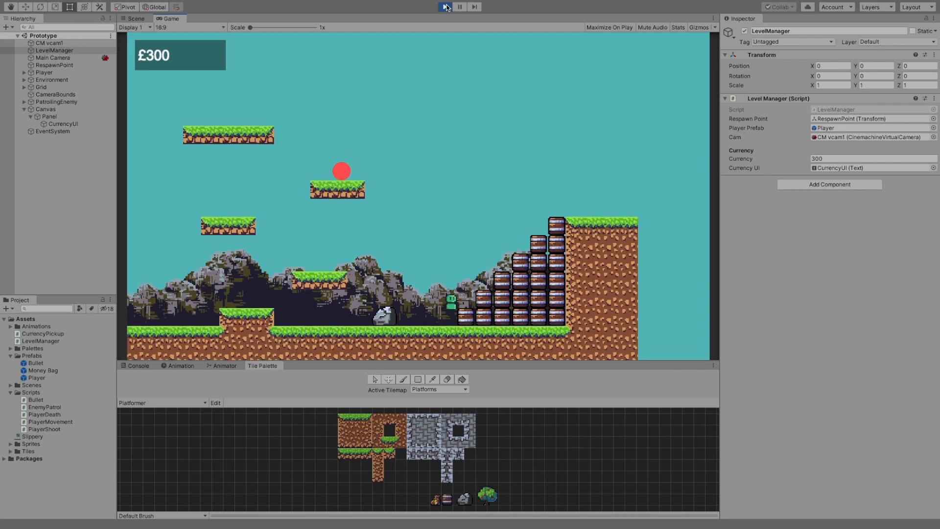
pyautogui.press('space')
pyautogui.press('space')
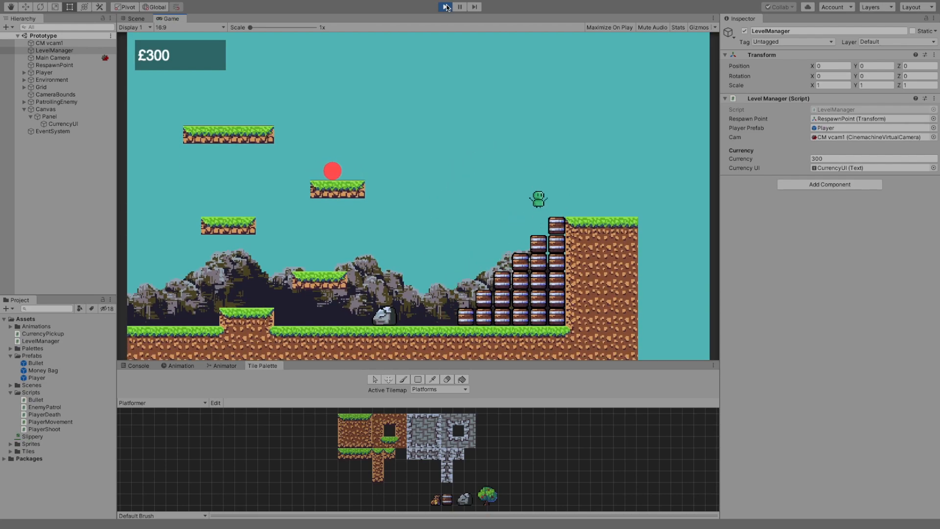
pyautogui.press('Right')
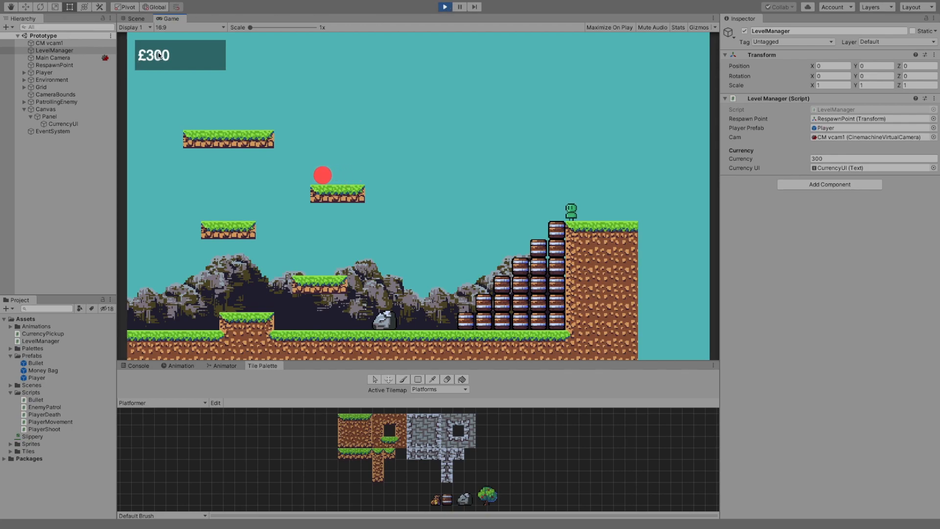
pyautogui.press('Left')
pyautogui.press('space')
pyautogui.press('Left')
pyautogui.press('space')
pyautogui.press('space')
pyautogui.press('Right')
pyautogui.press('space')
pyautogui.press('Right')
pyautogui.press('space')
pyautogui.press('space')
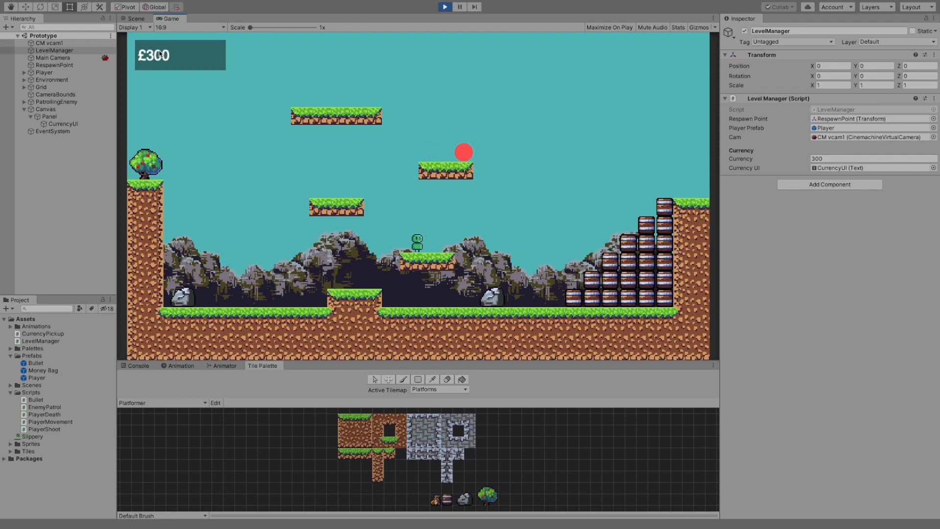
pyautogui.press('space')
pyautogui.press('Left')
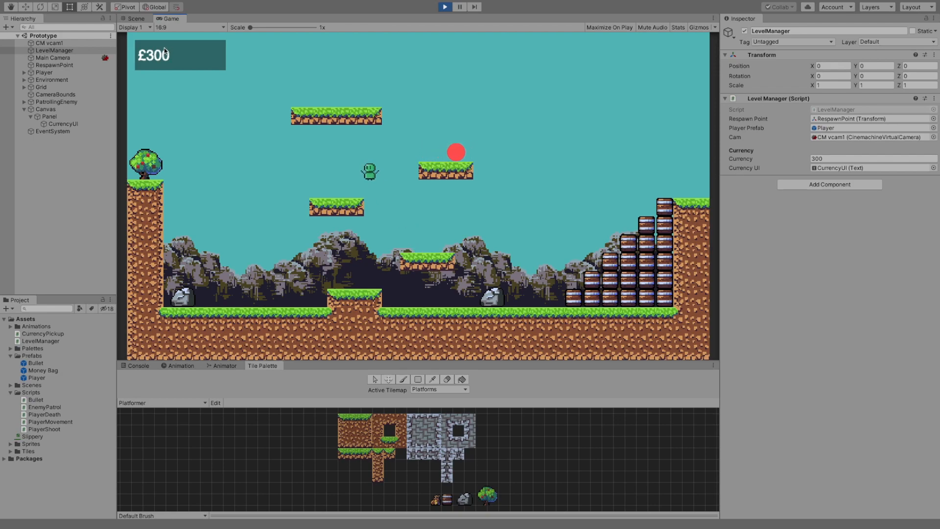
pyautogui.press('space')
pyautogui.press('Right')
pyautogui.press('space')
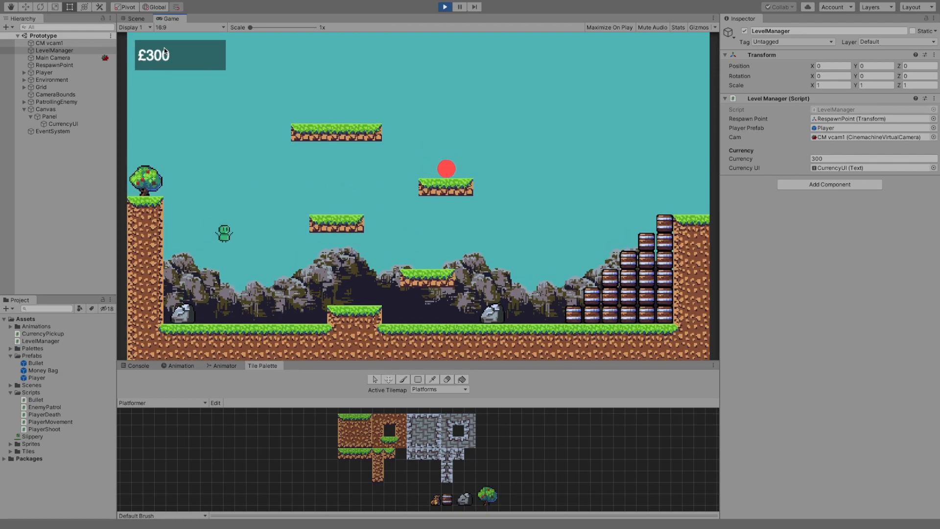
pyautogui.press('space')
pyautogui.press('Left')
pyautogui.press('space')
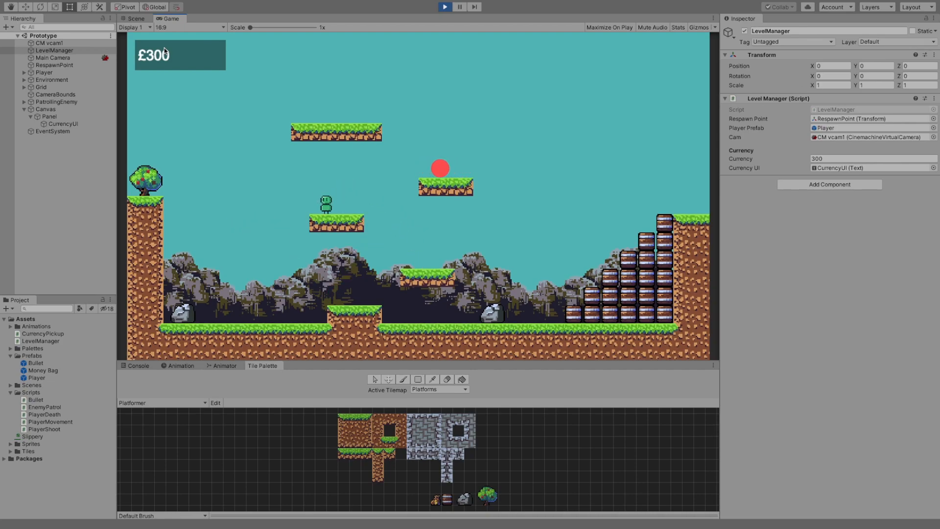
pyautogui.press('Right')
pyautogui.press('space')
pyautogui.press('space')
pyautogui.press('Left')
pyautogui.press('space')
pyautogui.press('Right')
pyautogui.press('space')
pyautogui.press('Left')
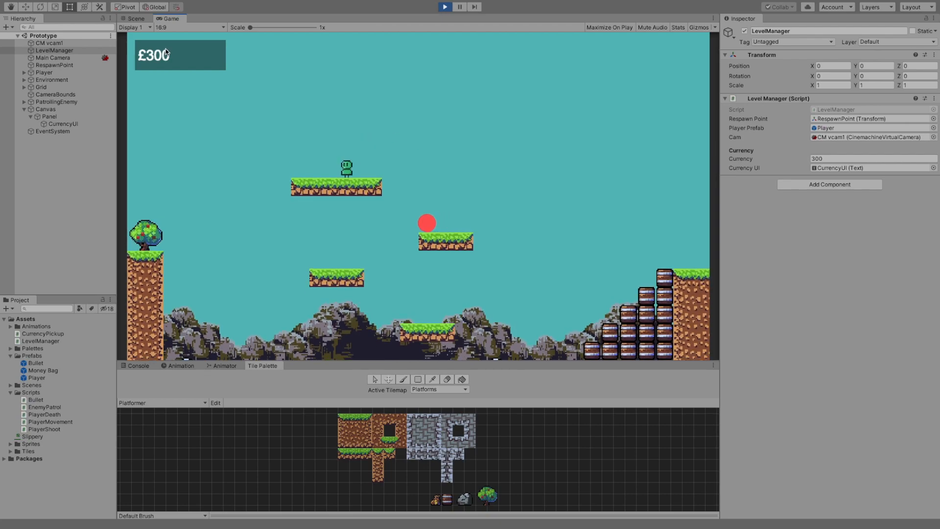